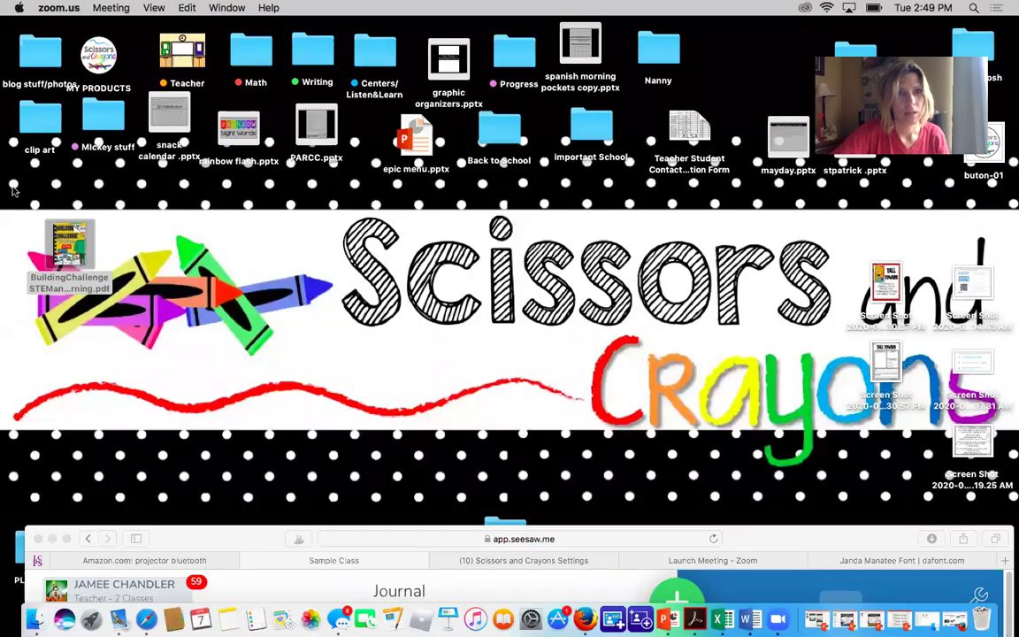
Step: Open the BuildingChallenge PDF from the desktop in Acrobat Pro
double_click(78, 234)
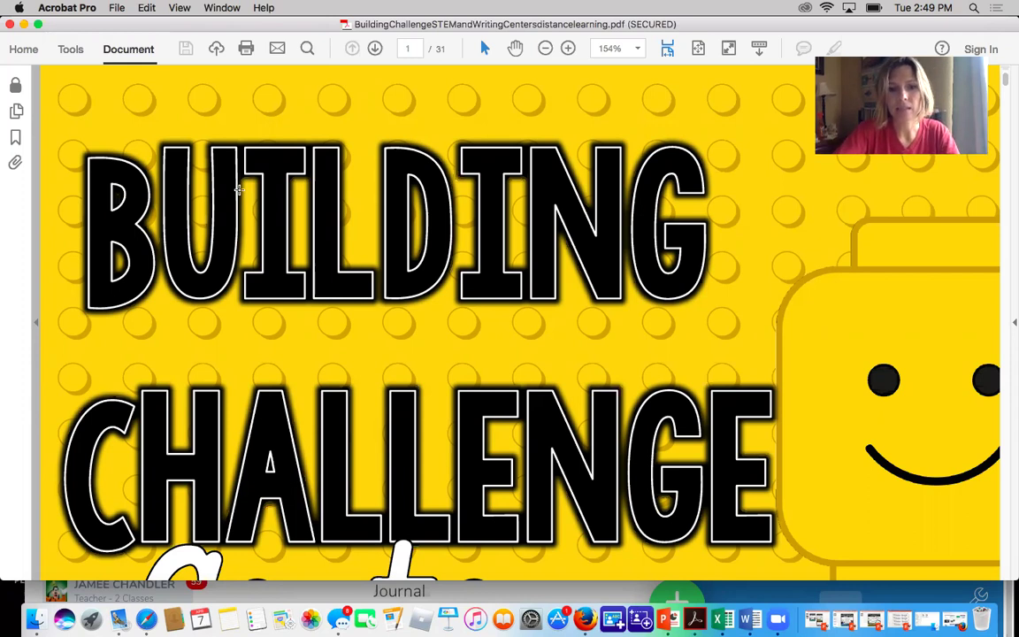
Step: Zoom the cover page out from 154% to 75% so the whole page is visible
key(super+minus)
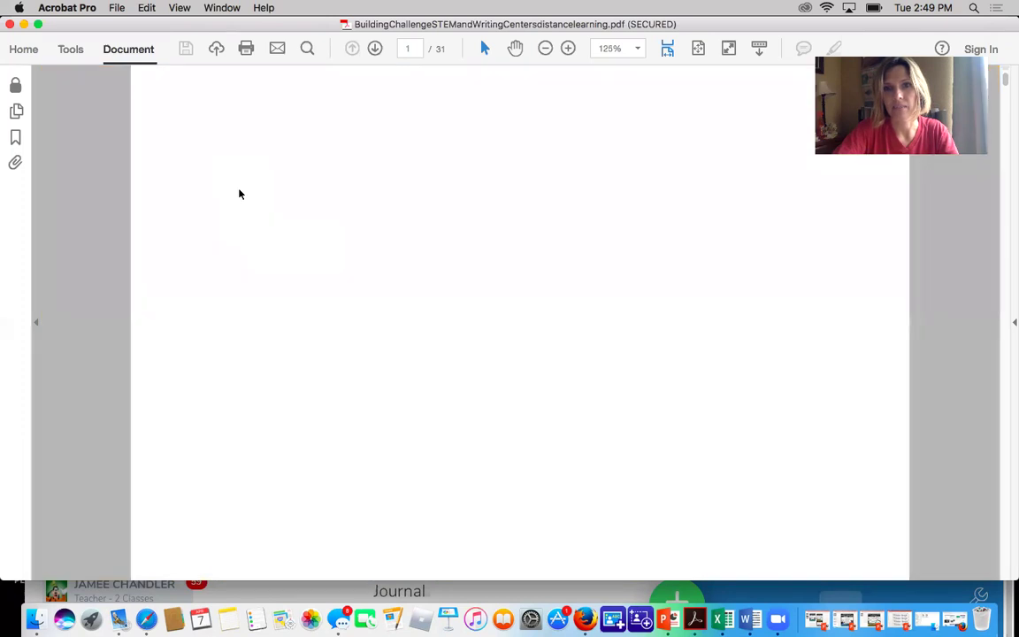
key(super+minus)
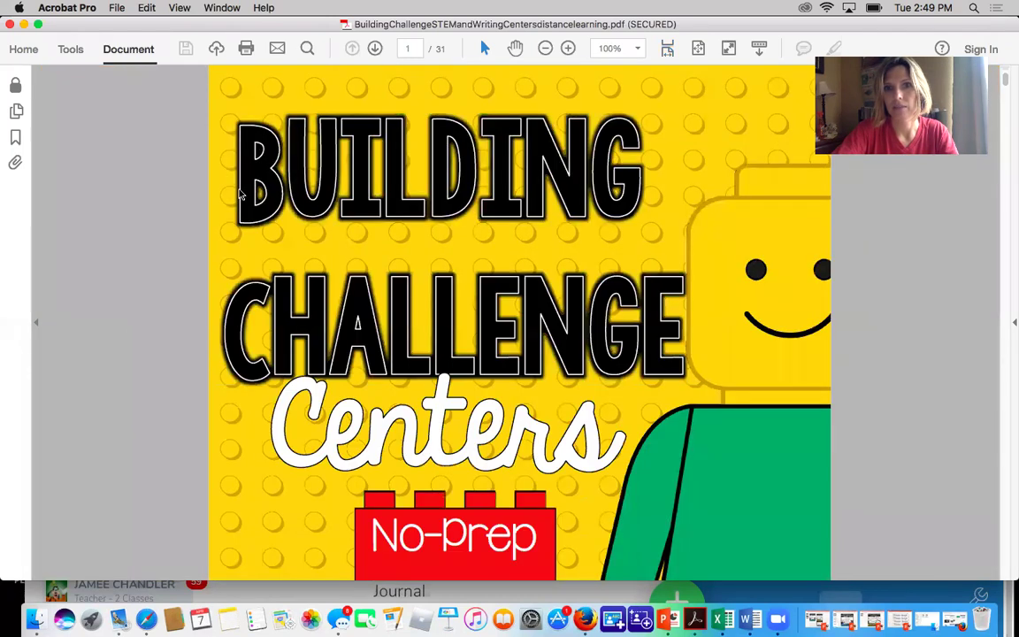
key(super+minus)
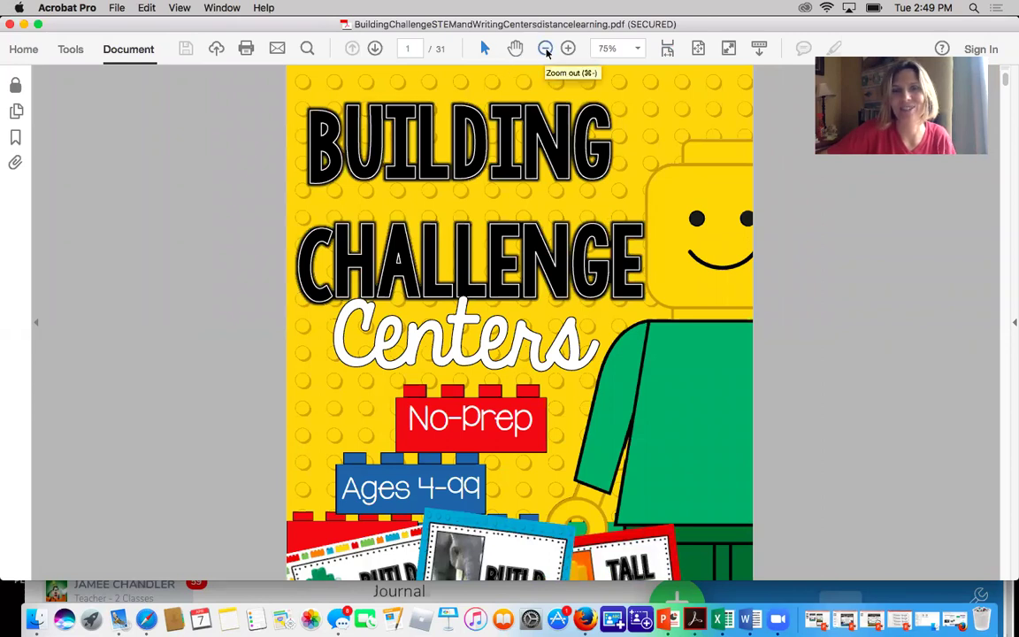
Step: Switch the PDF to full screen and scroll to the Build a Bug card on page 8
click(39, 25)
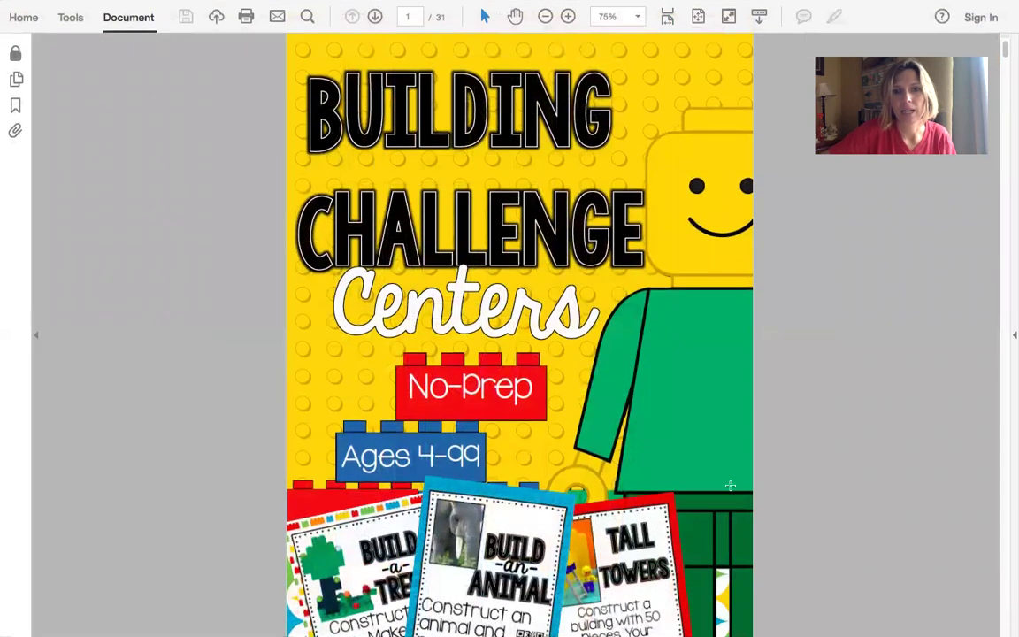
scroll(703, 473, down, 15)
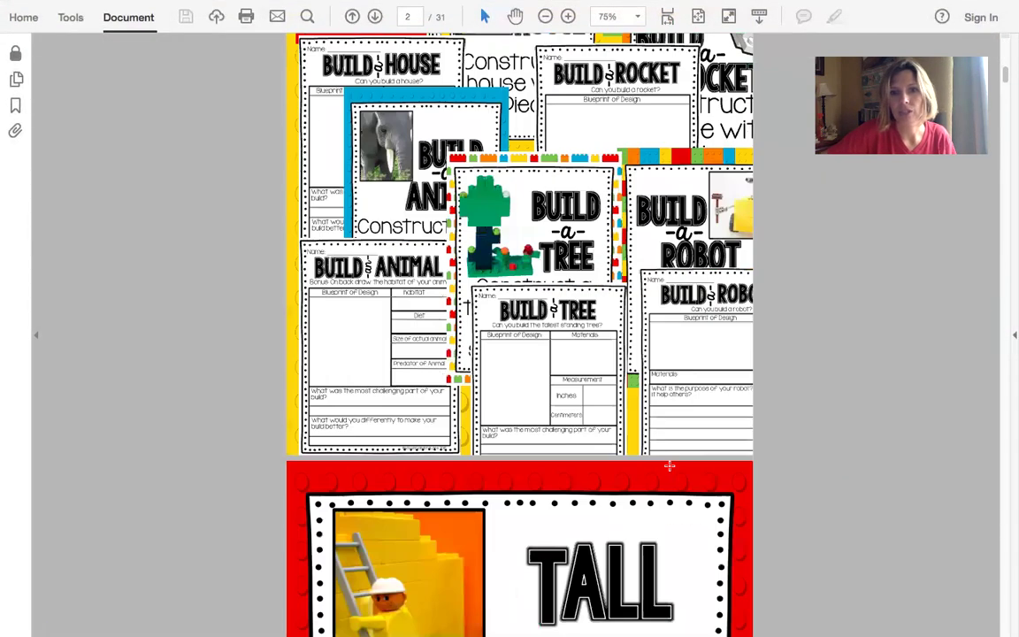
scroll(669, 466, down, 20)
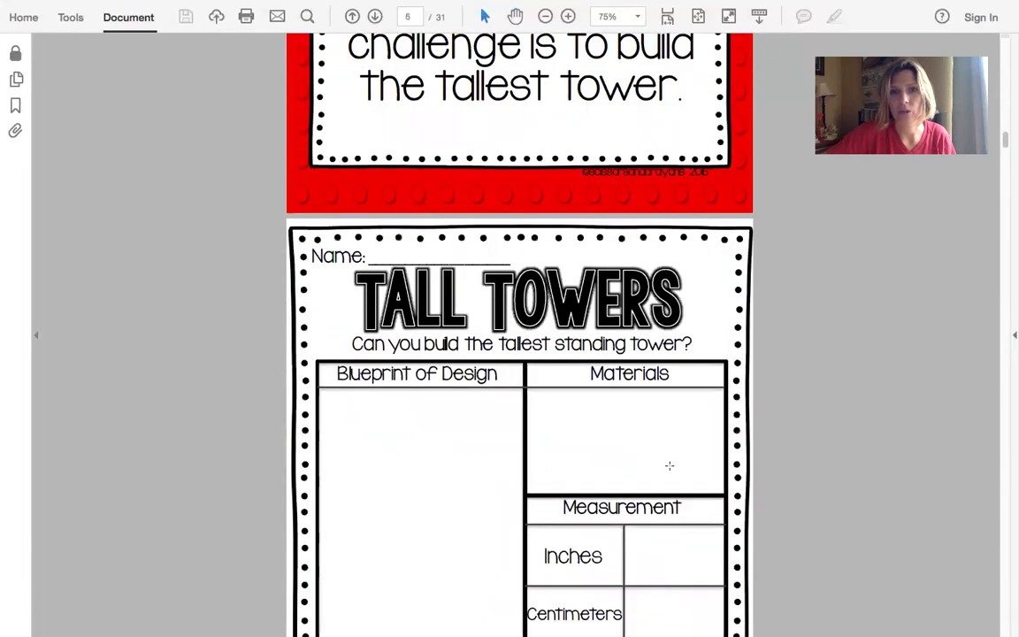
scroll(670, 467, down, 9)
scroll(670, 467, up, 2)
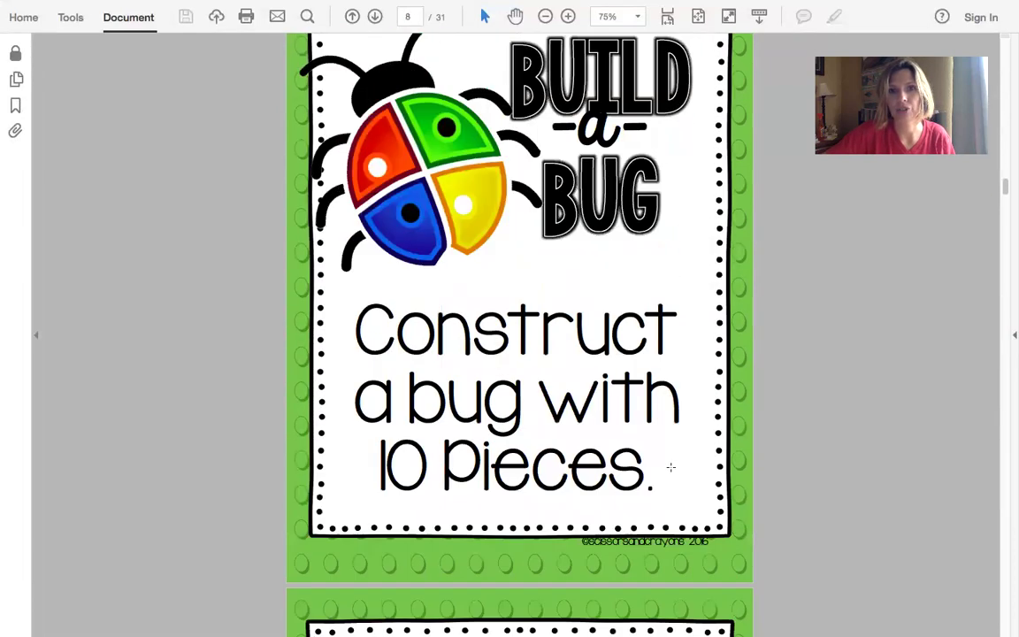
scroll(670, 467, up, 3)
scroll(669, 461, down, 1)
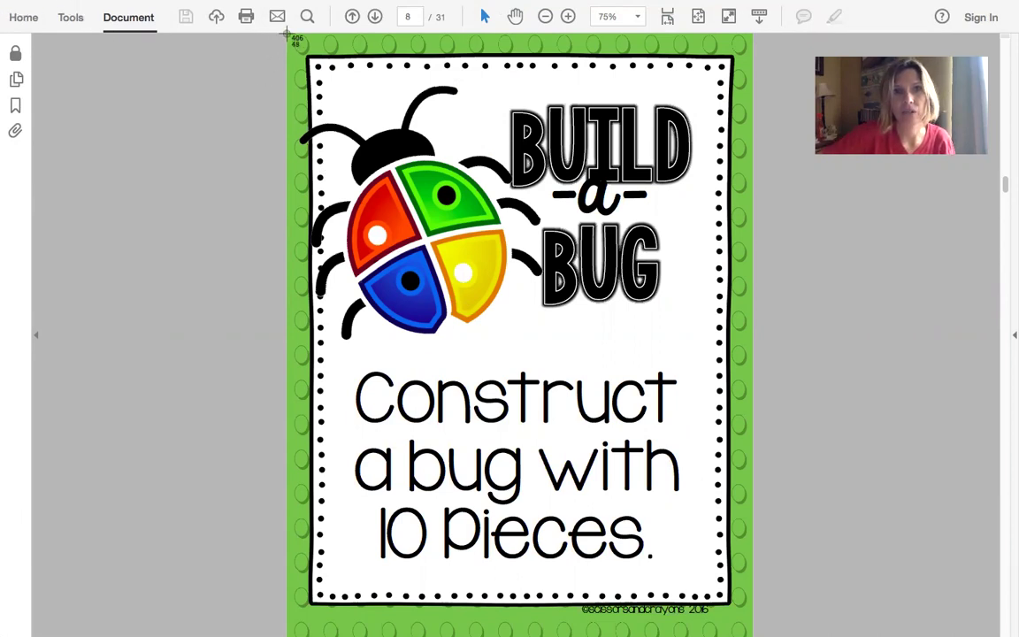
Step: Screenshot the Build a Bug card on page 8 and the recording sheet on page 11
drag(286, 35, 740, 624)
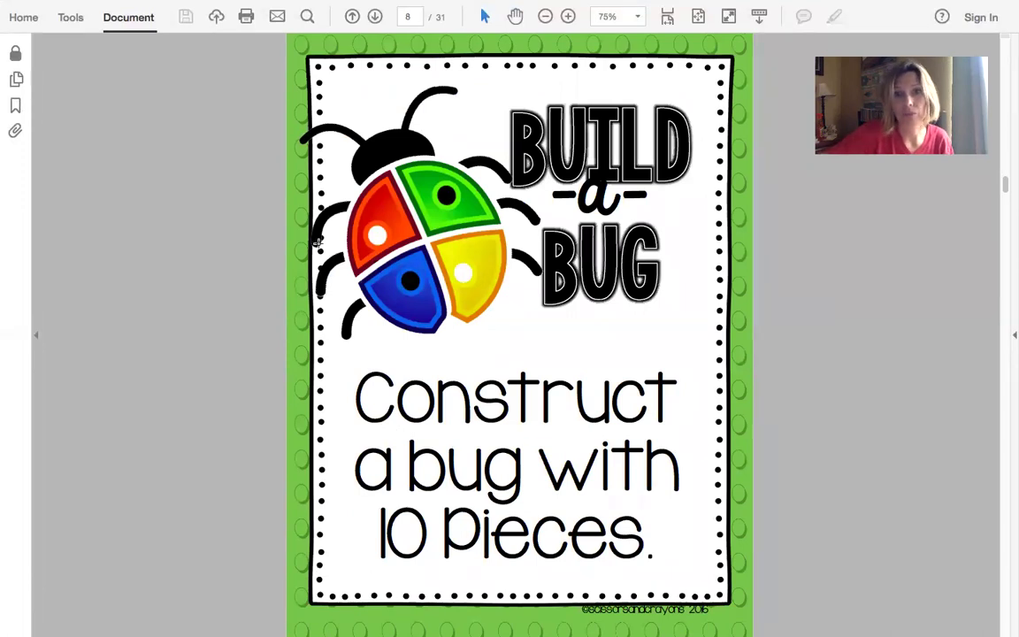
scroll(318, 241, down, 20)
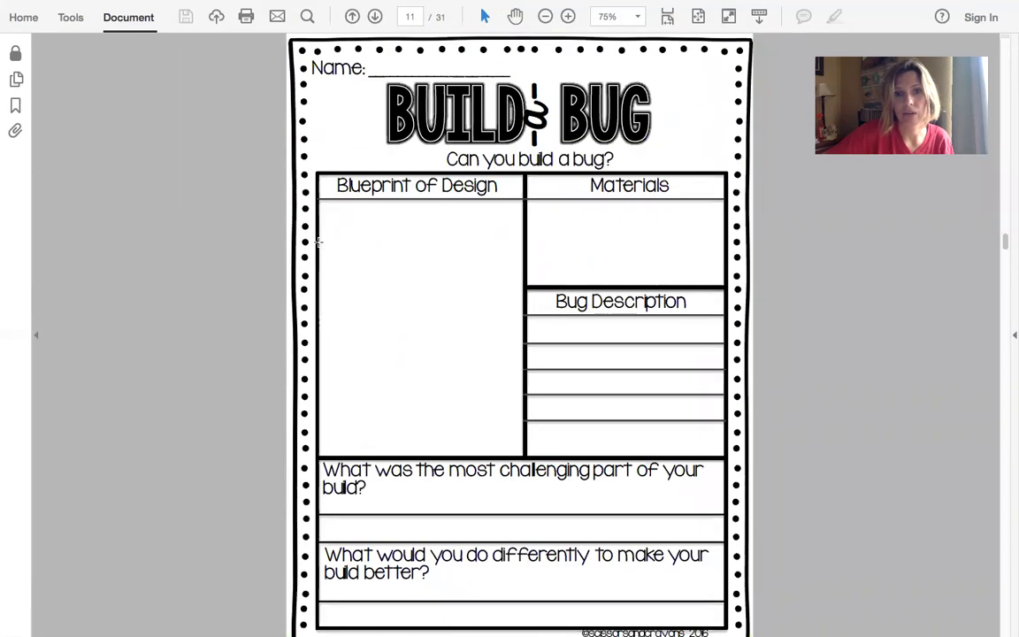
scroll(318, 241, down, 1)
scroll(317, 241, up, 1)
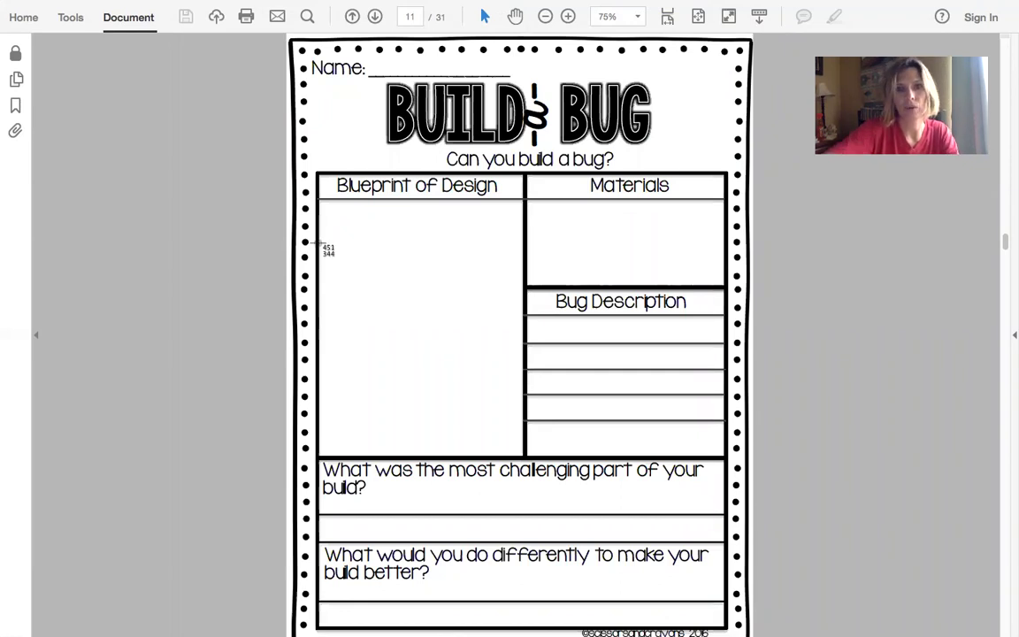
drag(294, 41, 767, 602)
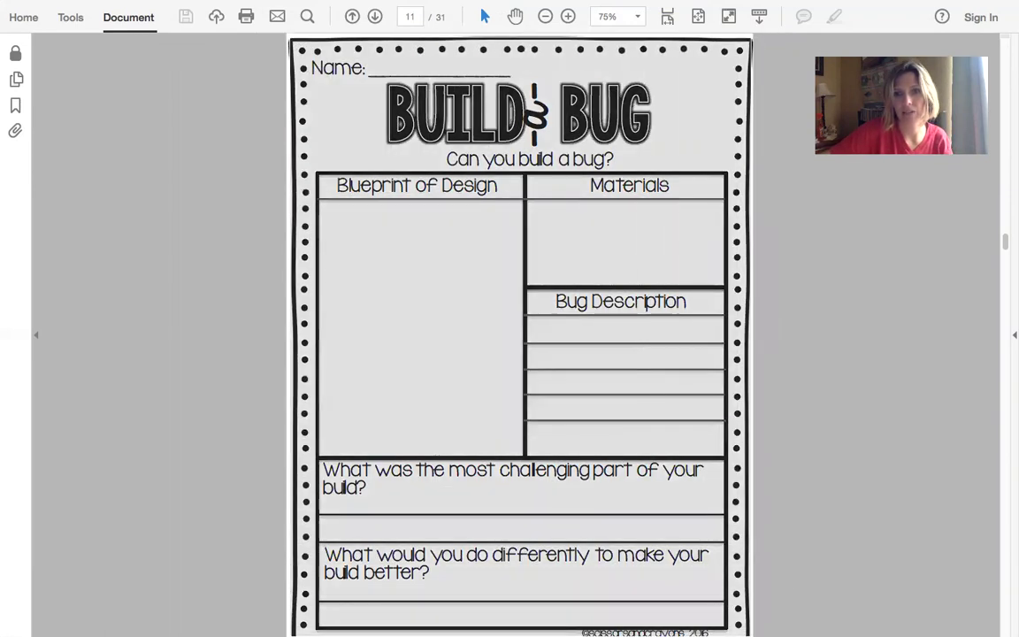
mouse_move(744, 618)
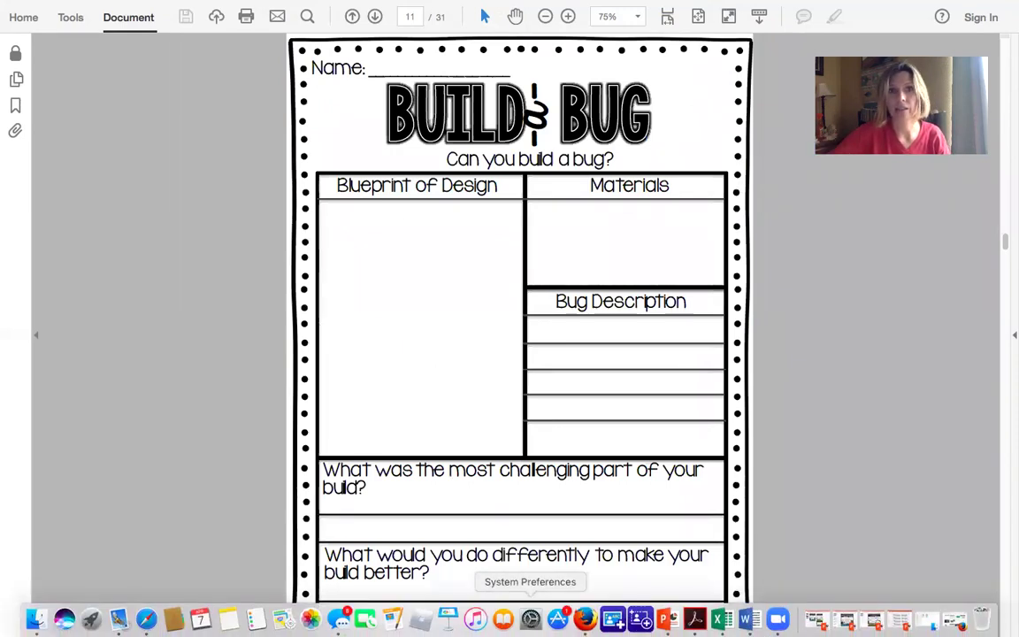
Step: Exit full screen, minimize Acrobat, and maximize the Safari window showing the Seesaw Journal
mouse_move(18, 24)
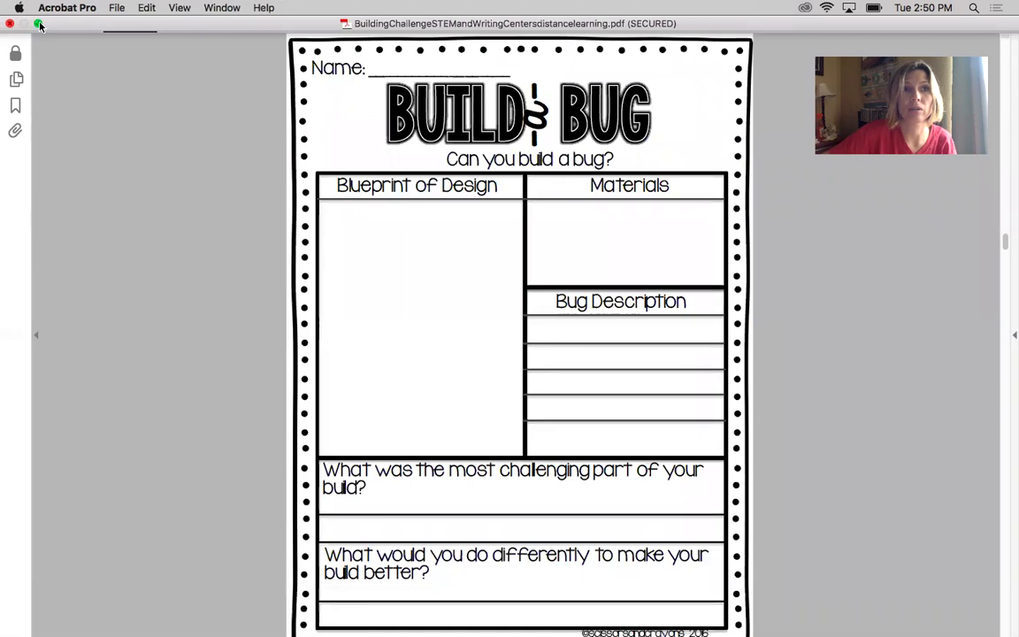
click(38, 24)
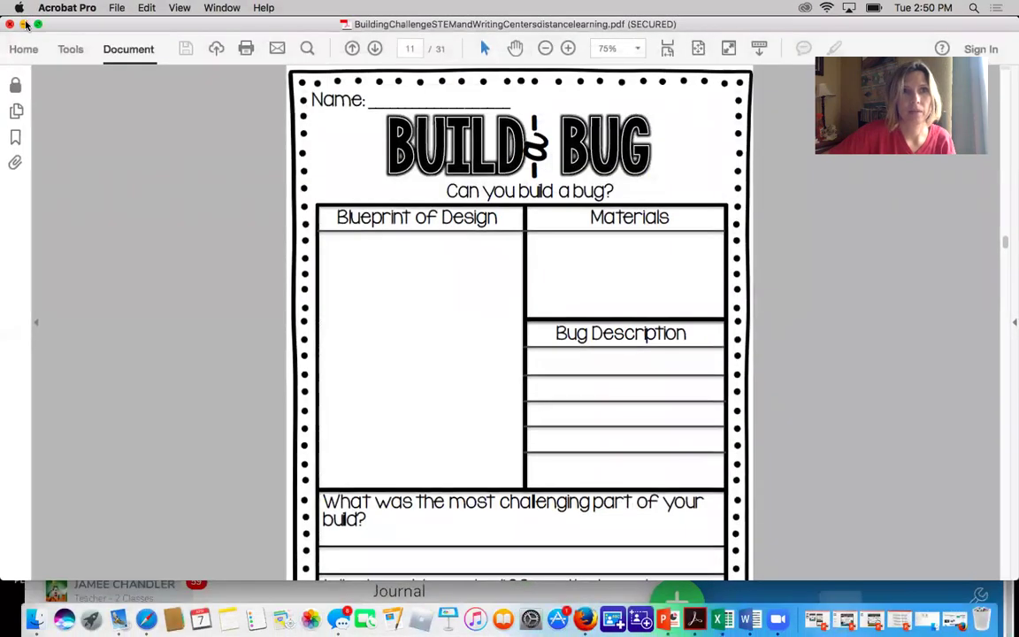
click(24, 24)
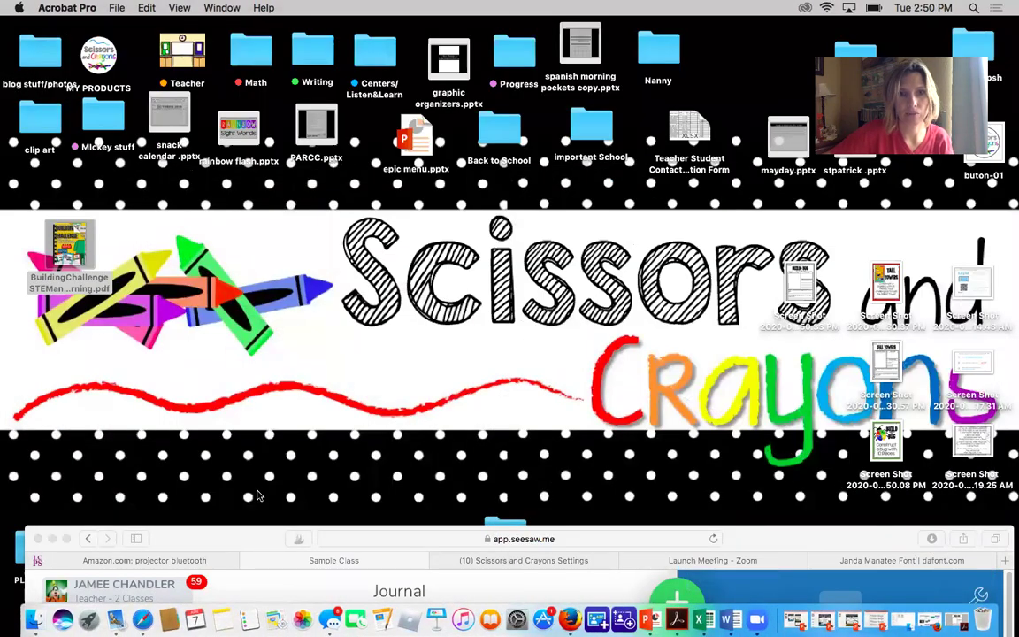
double_click(246, 536)
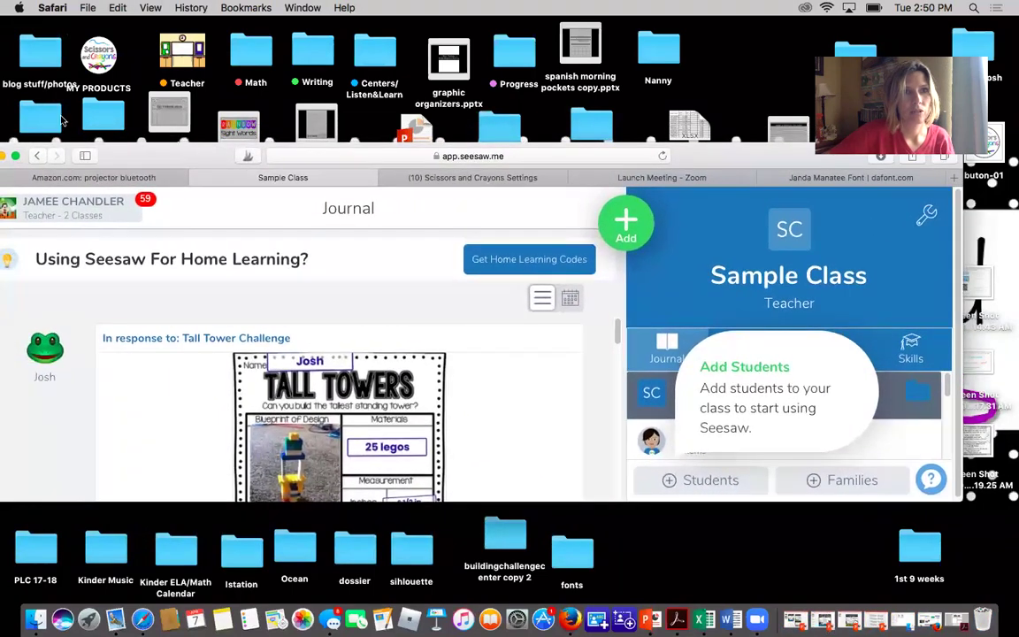
click(13, 157)
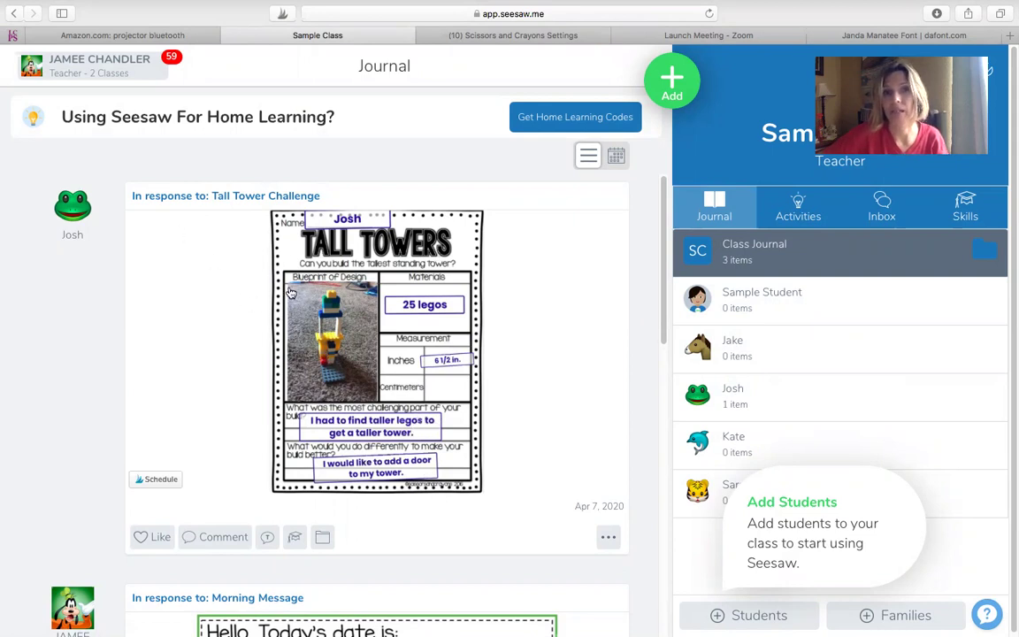
Step: Start a new activity from Assign Activity using the Create New Activity tile in My Library
click(682, 82)
click(585, 135)
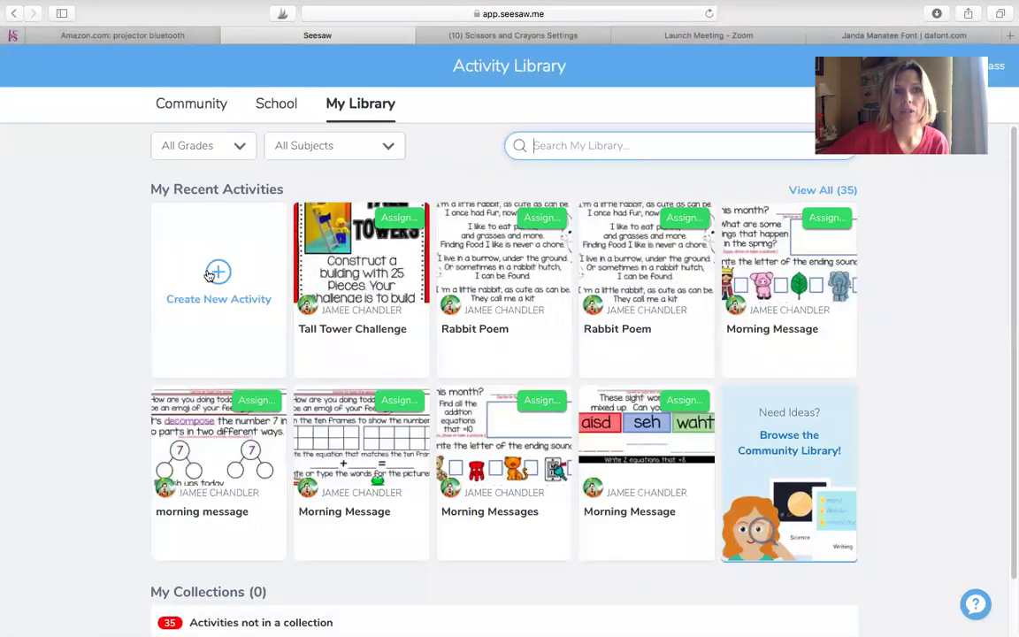
click(217, 280)
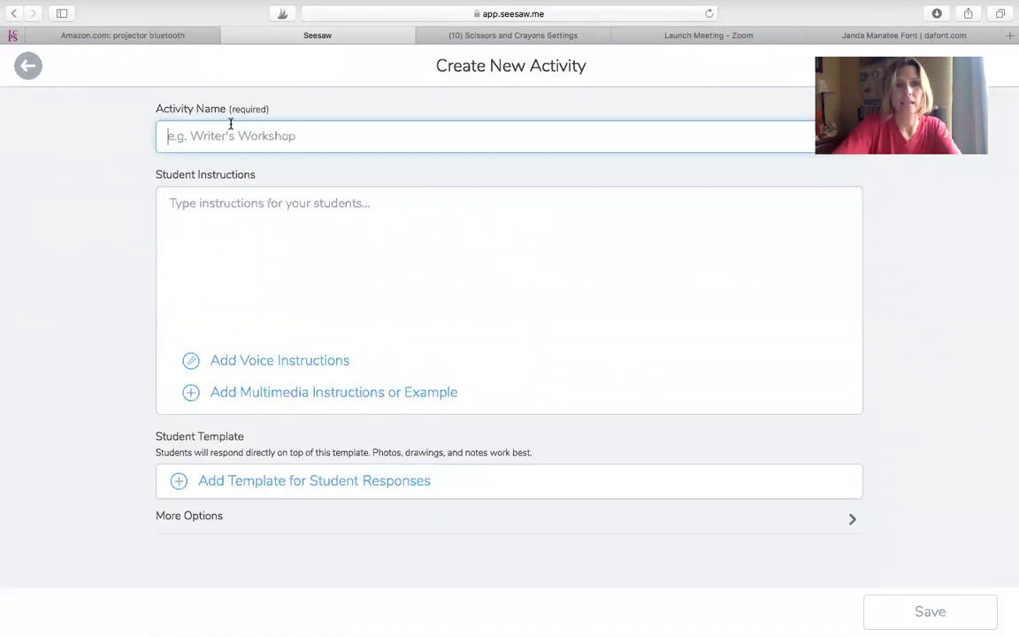
Step: Name the activity 'Build a Bug' and bring up the multimedia instructions attachment picker
text(Build a Bug)
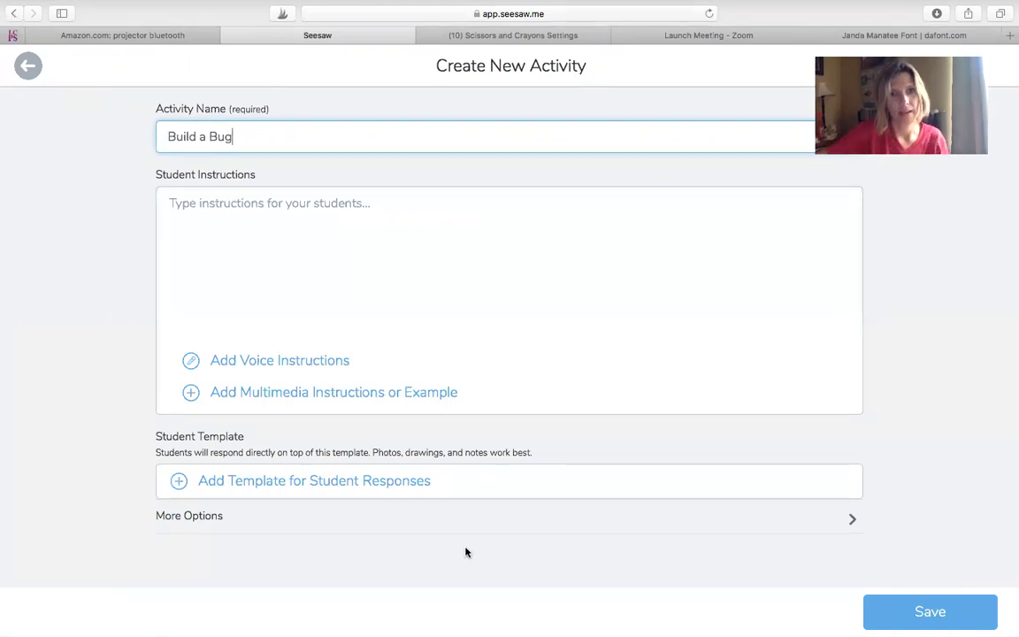
click(276, 395)
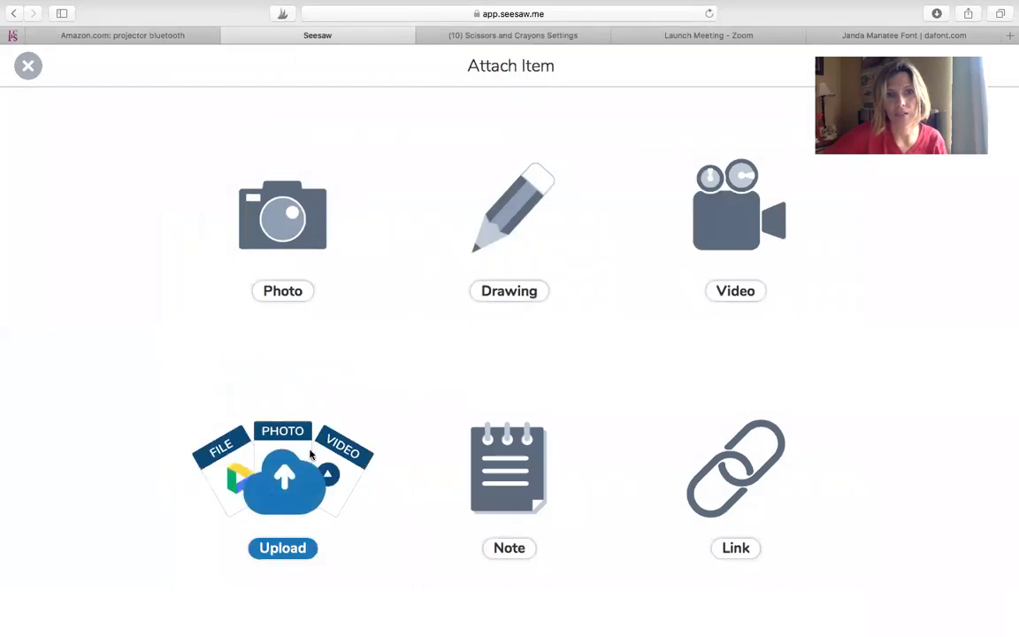
Step: Upload the Build-a-Bug card screenshot from the computer as the instructions example
click(279, 408)
click(282, 613)
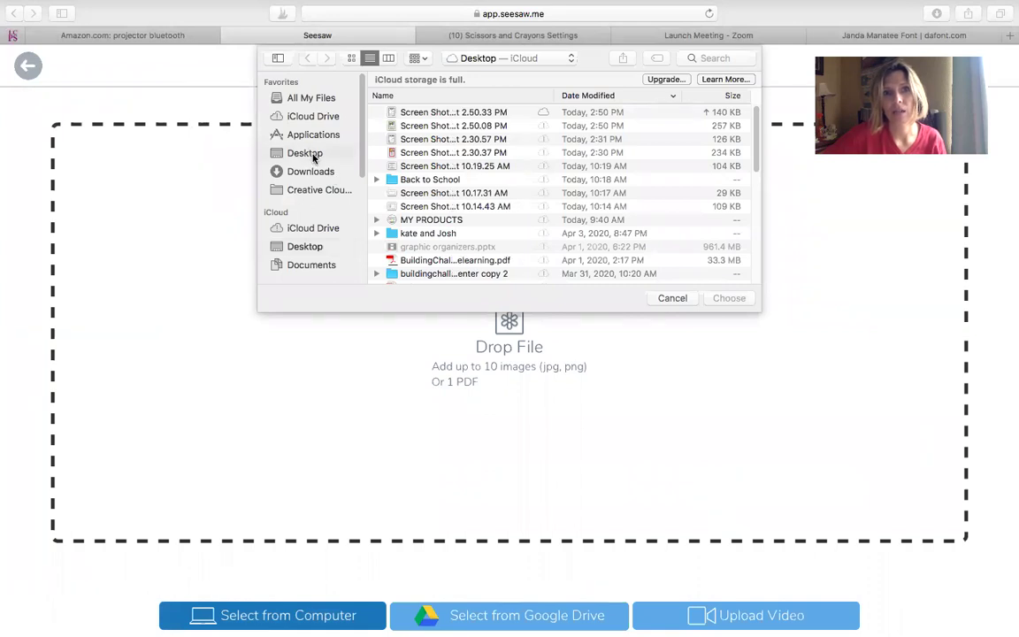
click(408, 126)
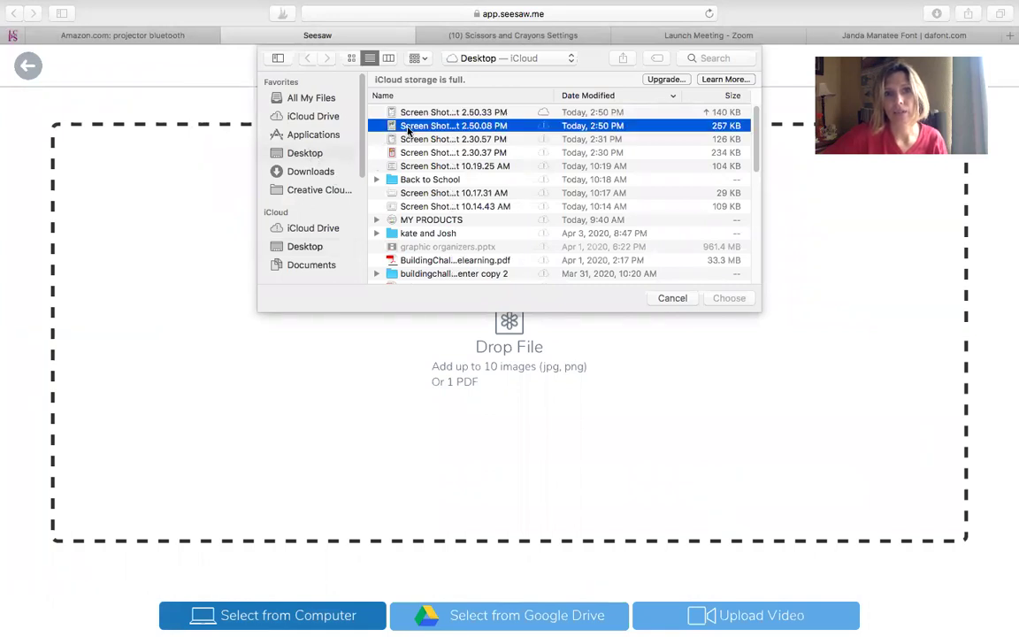
click(727, 298)
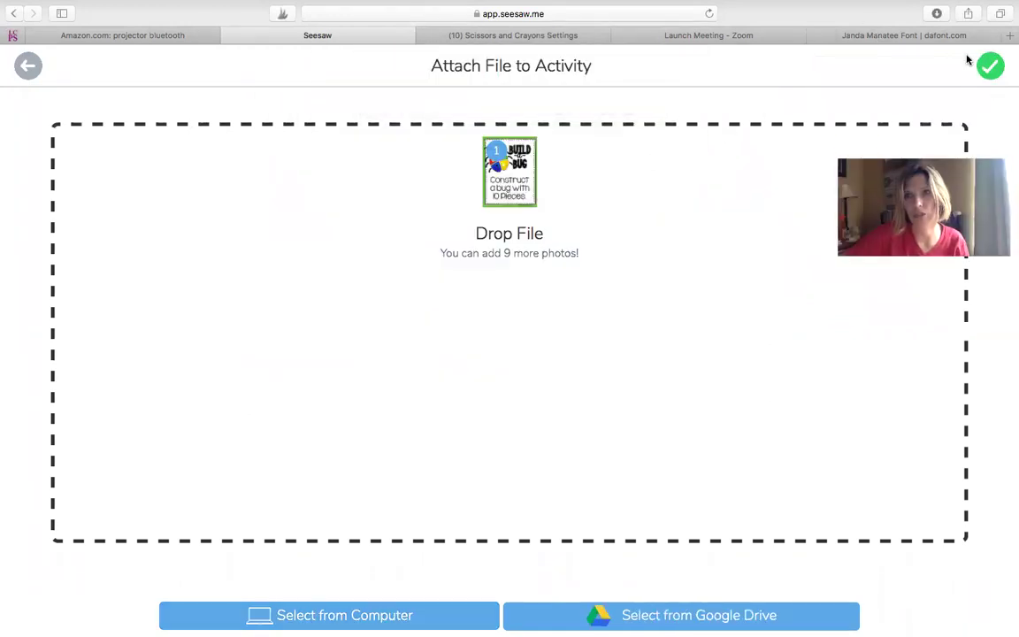
click(990, 66)
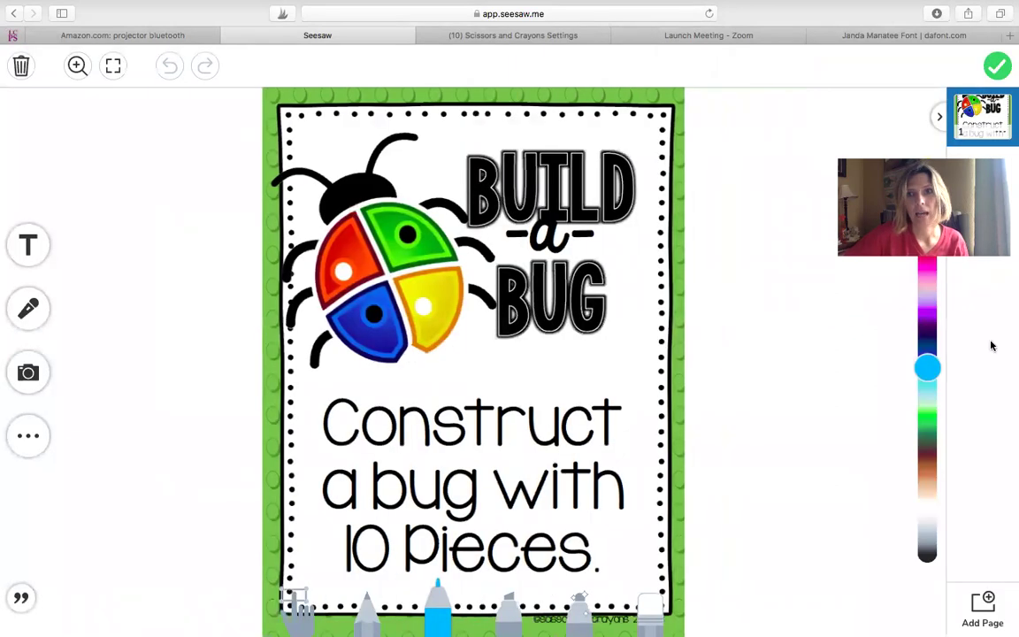
click(994, 69)
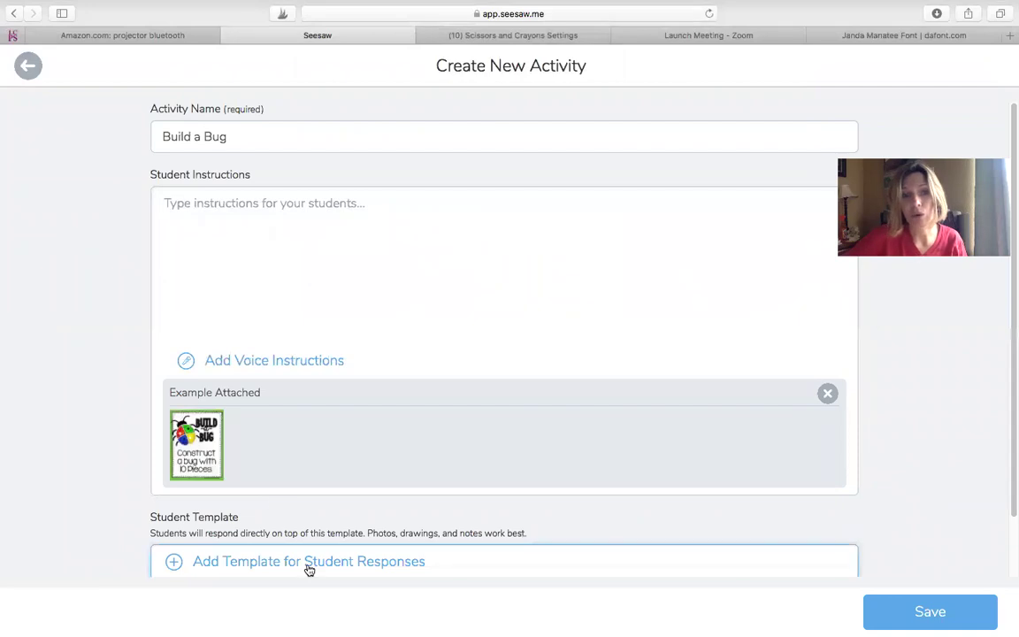
click(307, 562)
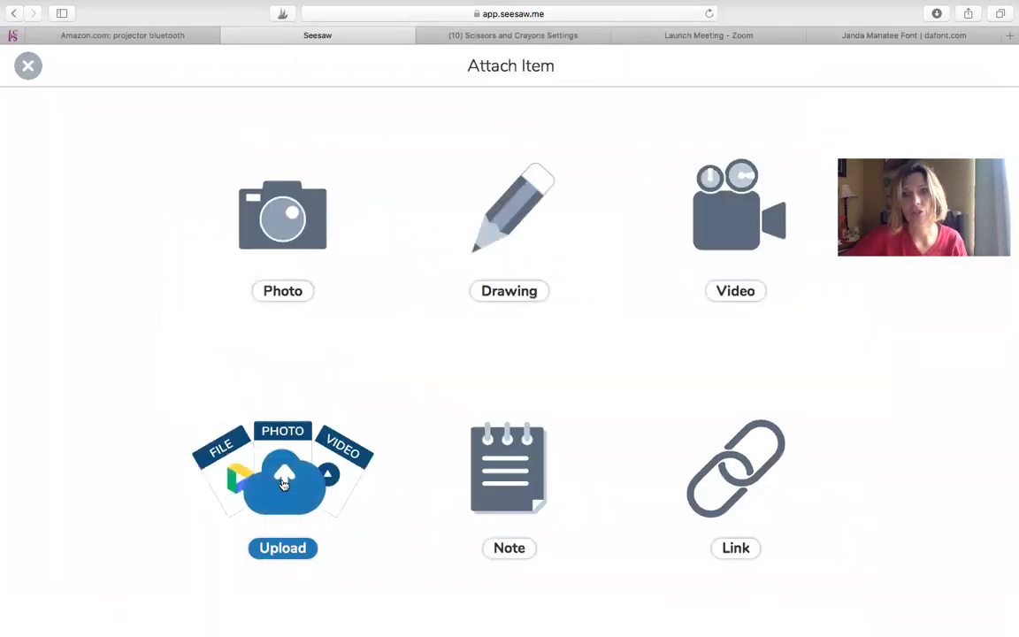
Step: Upload the latest screenshot, the Build-a-Bug worksheet, as the student response template
click(283, 484)
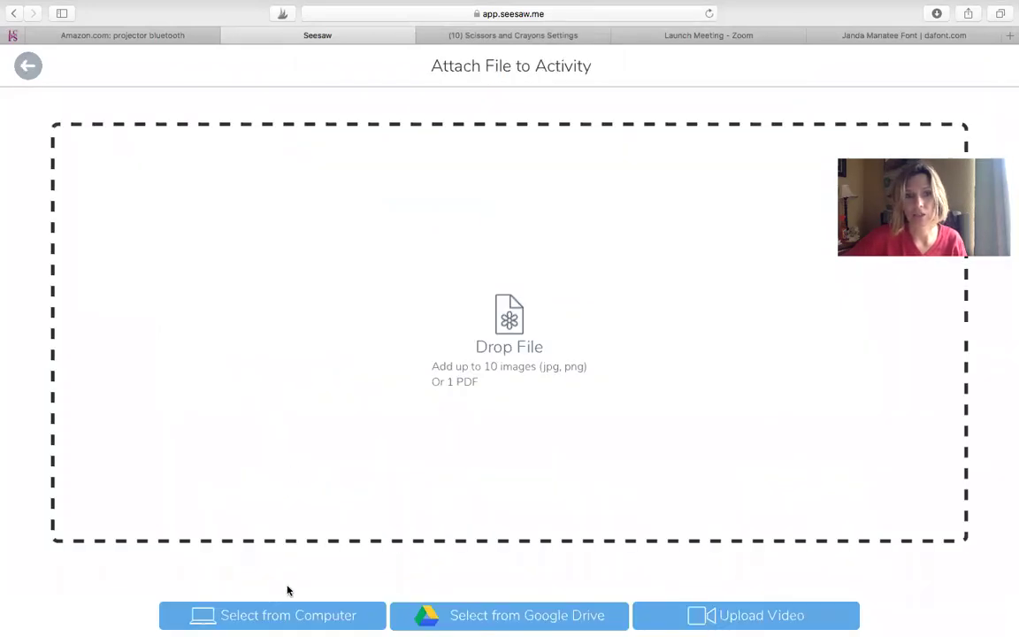
click(261, 613)
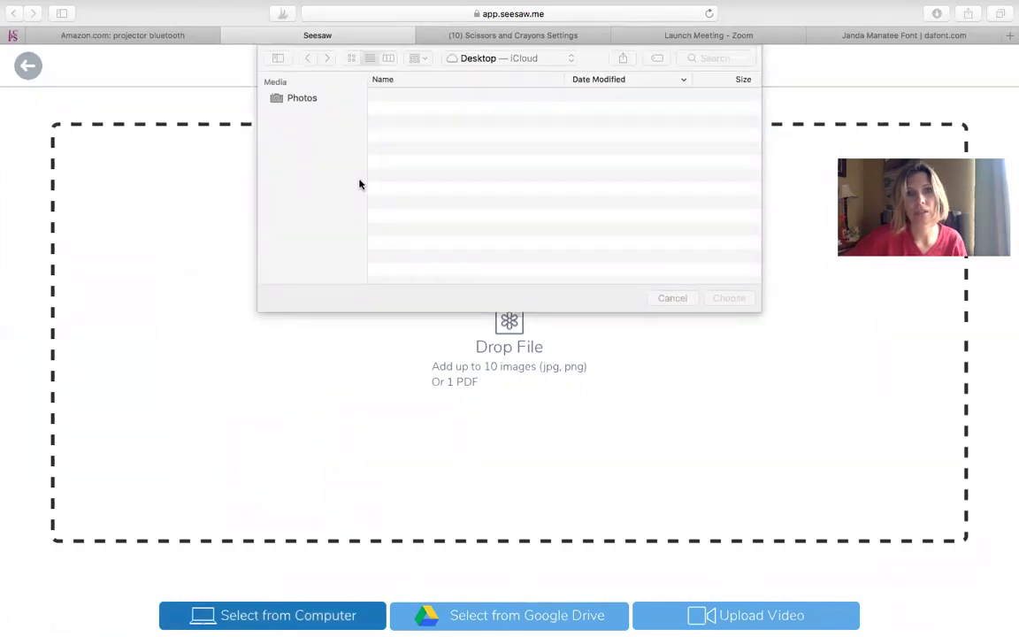
click(434, 112)
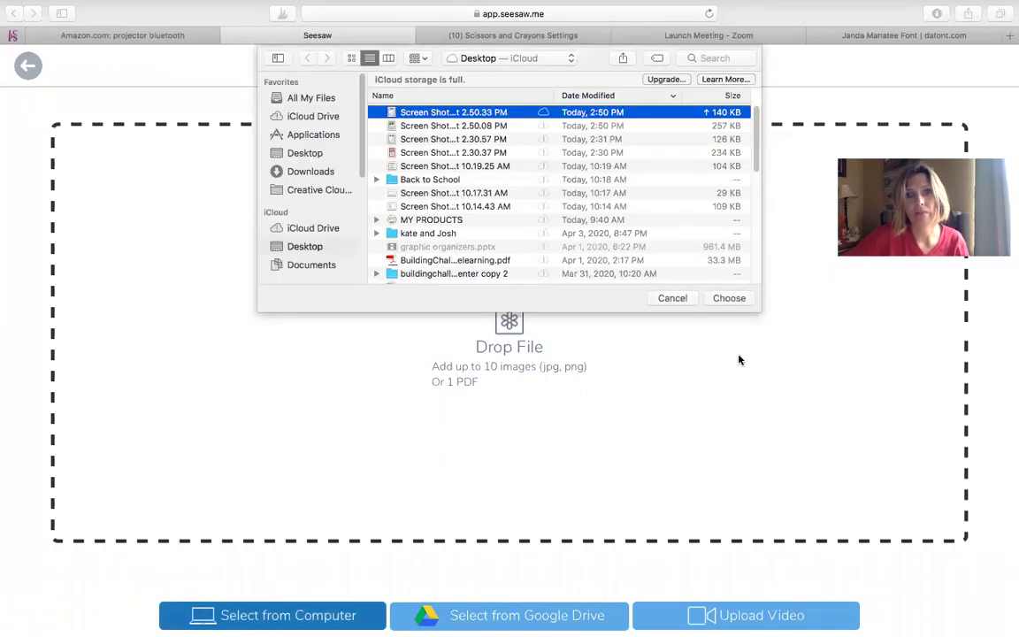
click(727, 298)
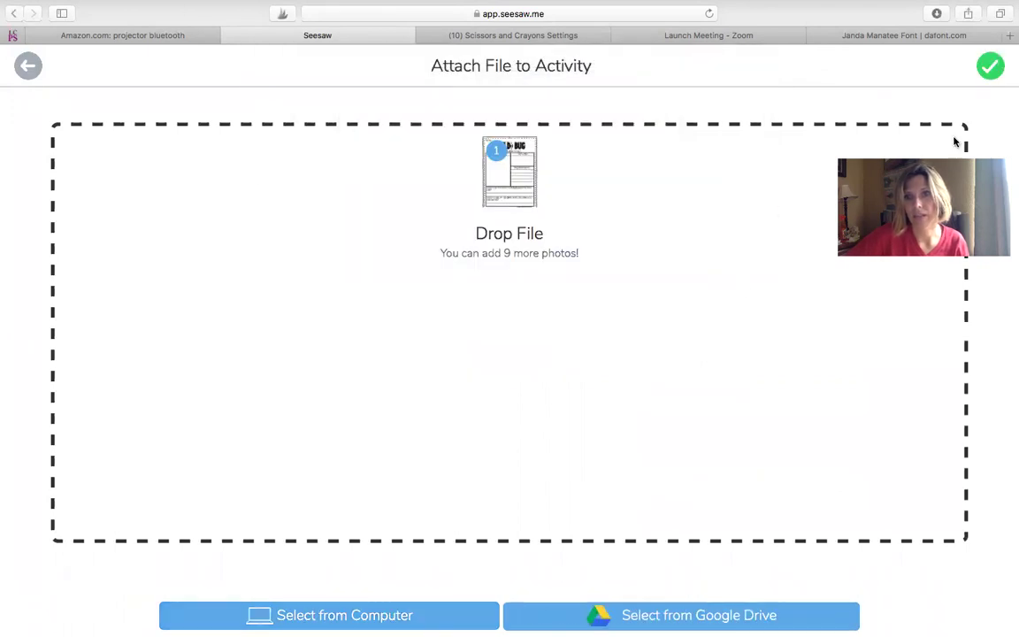
click(985, 64)
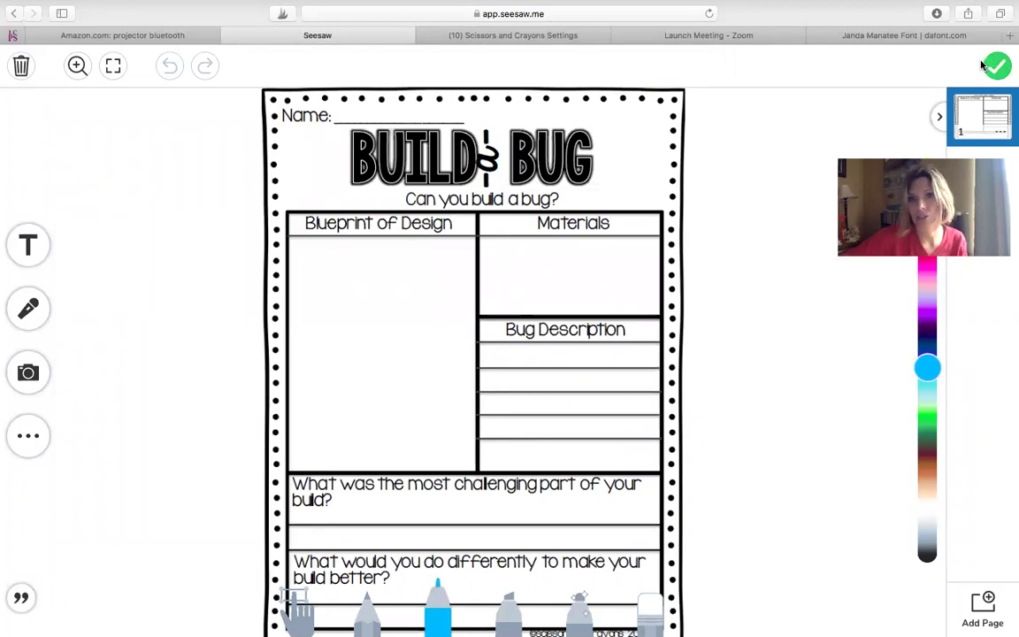
click(998, 69)
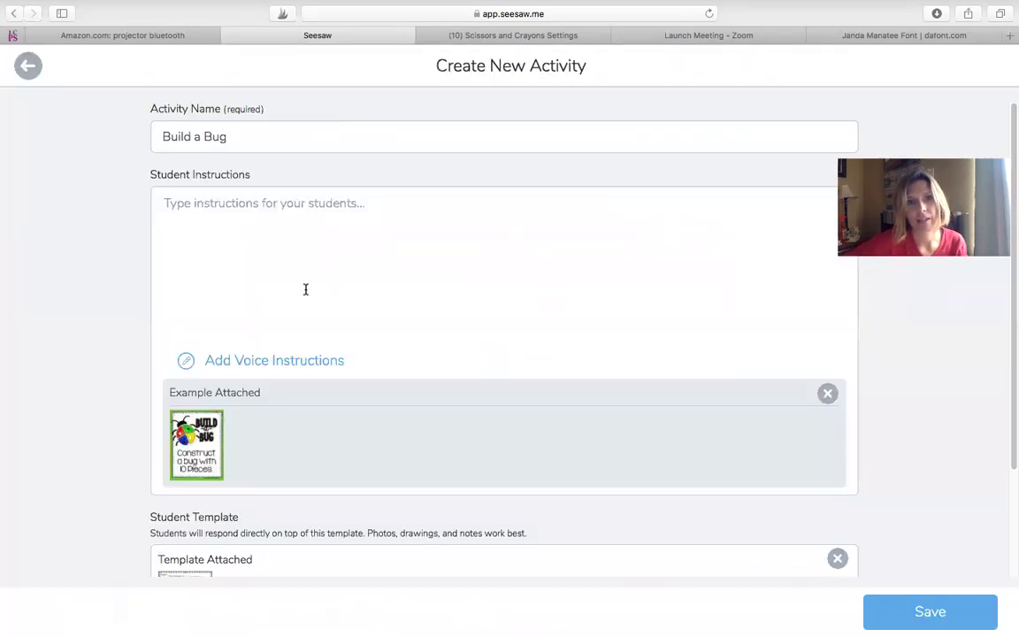
Step: Enter 'Use legos to build a bug and fill out the form' as Student Instructions and save
scroll(297, 305, down, 2)
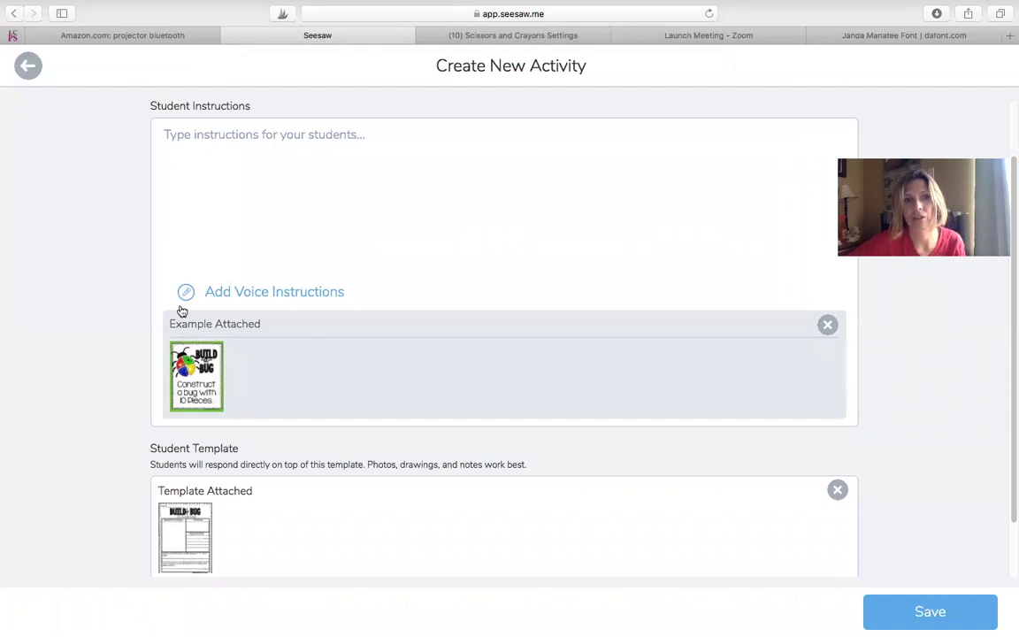
click(172, 153)
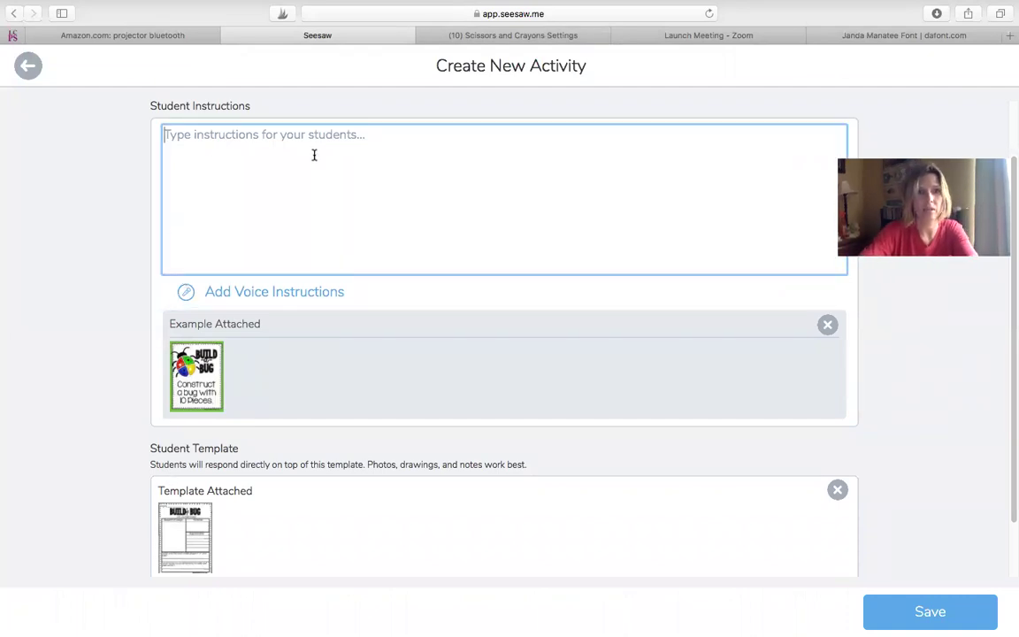
text(Use)
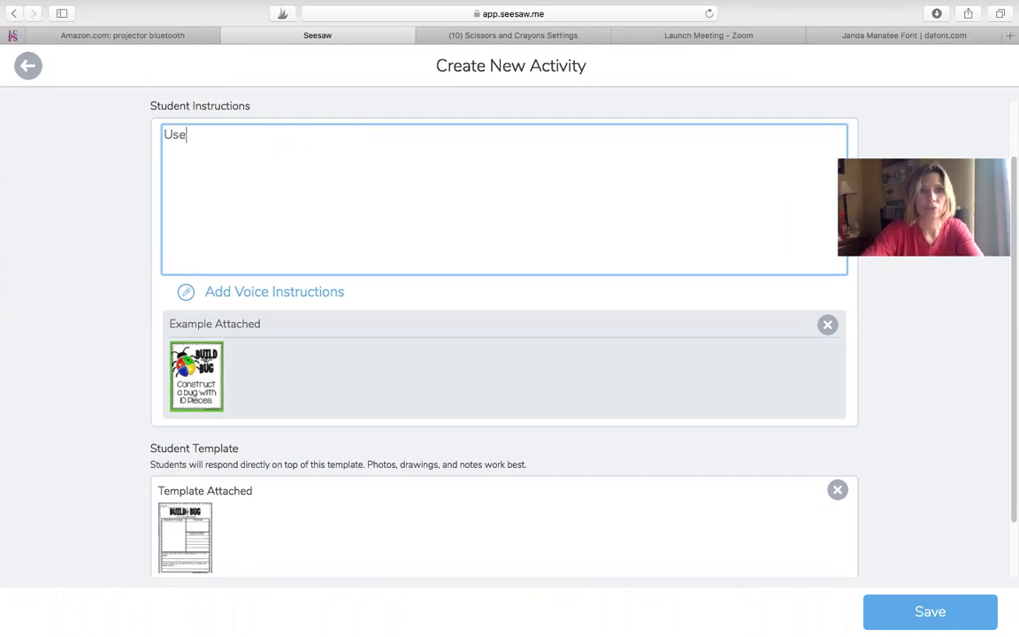
text( legos to )
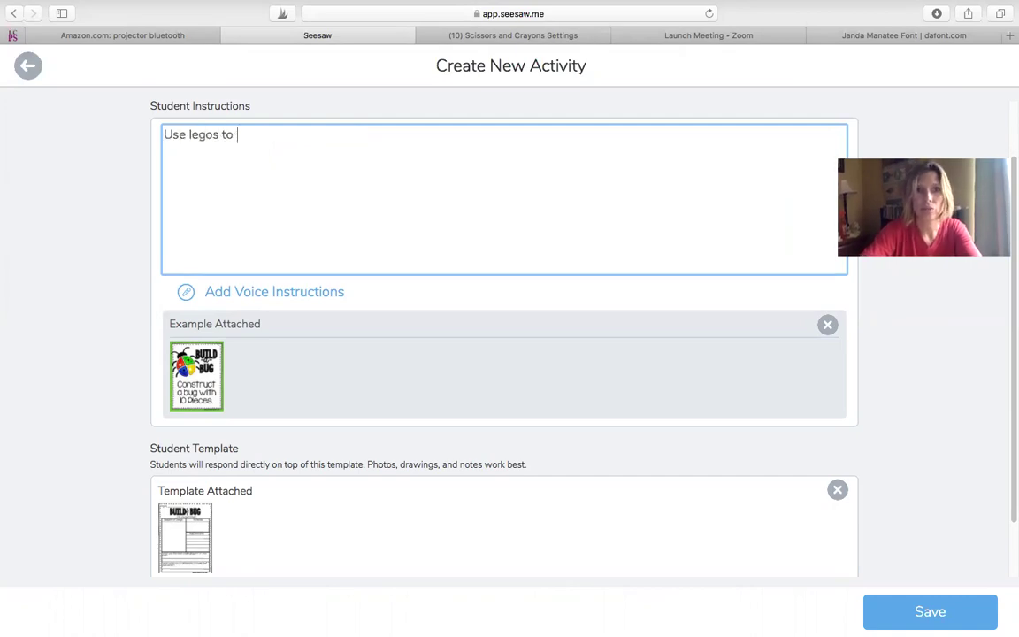
text(build a bu)
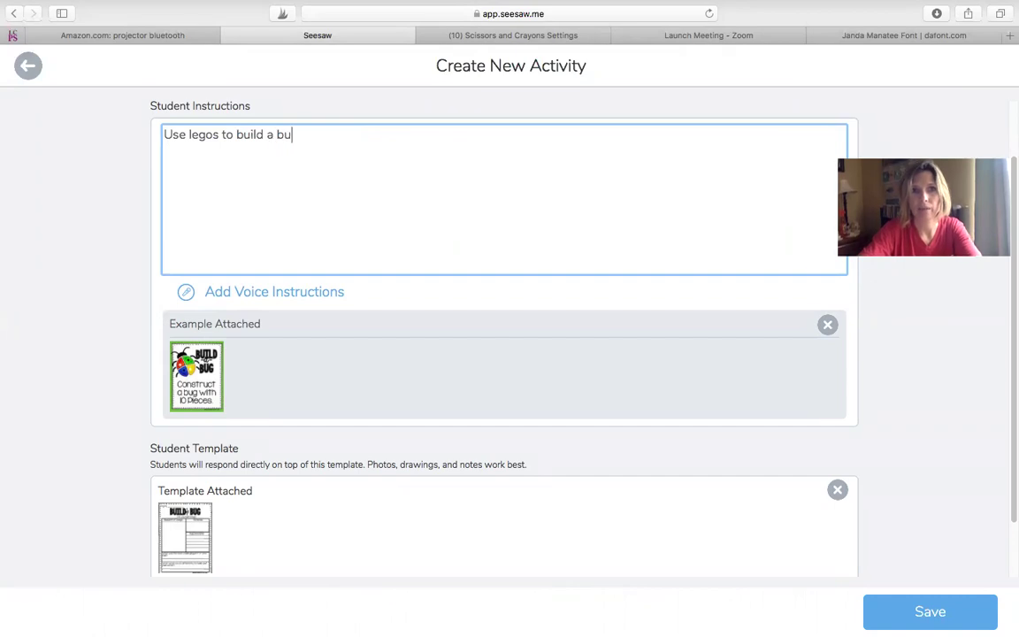
text(g and fill out)
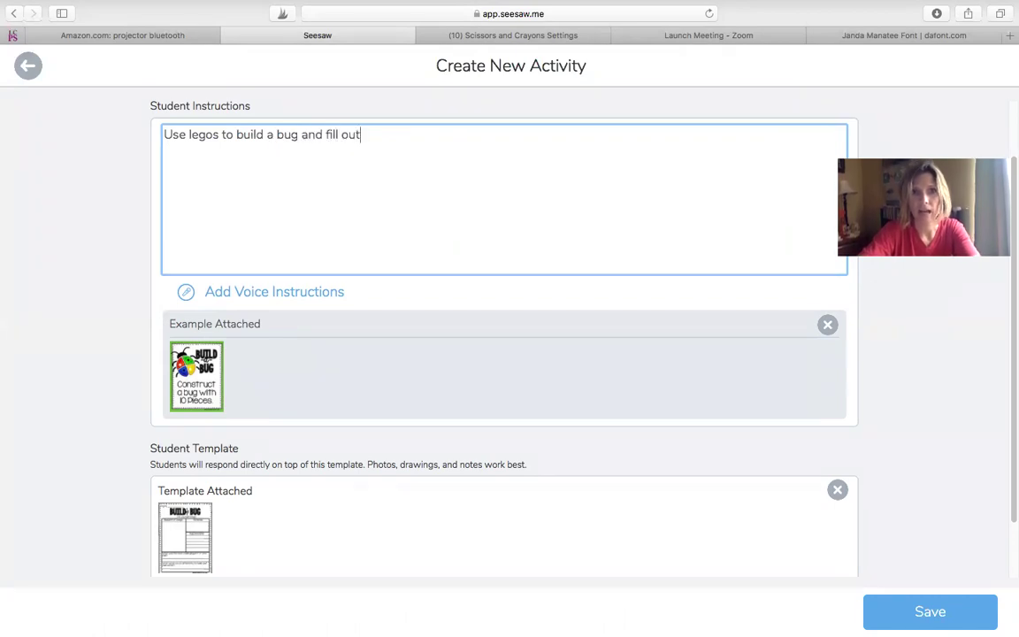
text( the form)
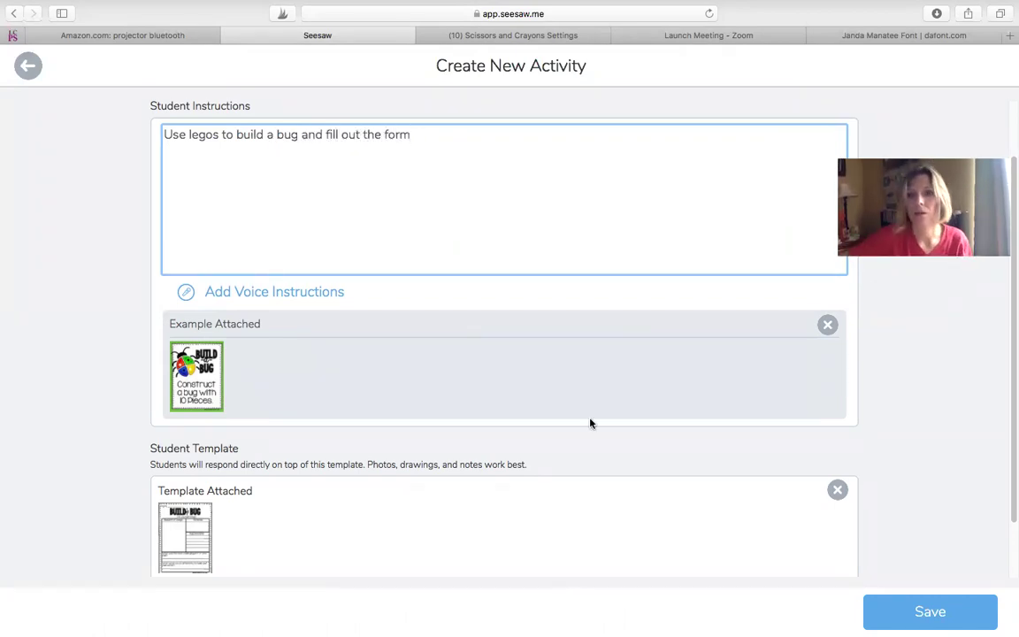
click(991, 611)
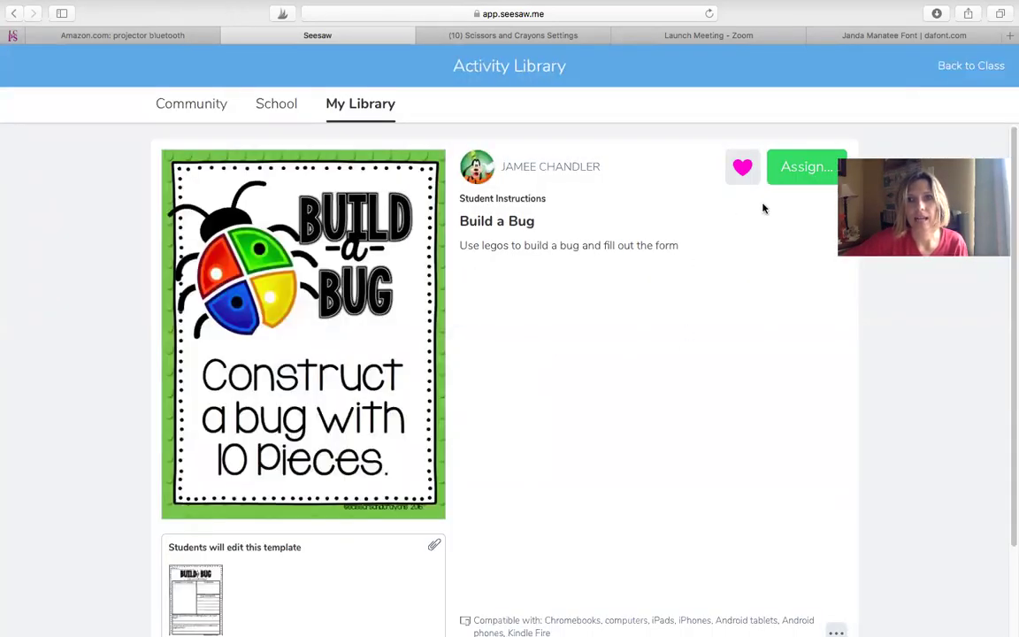
Step: Assign Build a Bug to Sample Class, filed under the Math folder
click(795, 166)
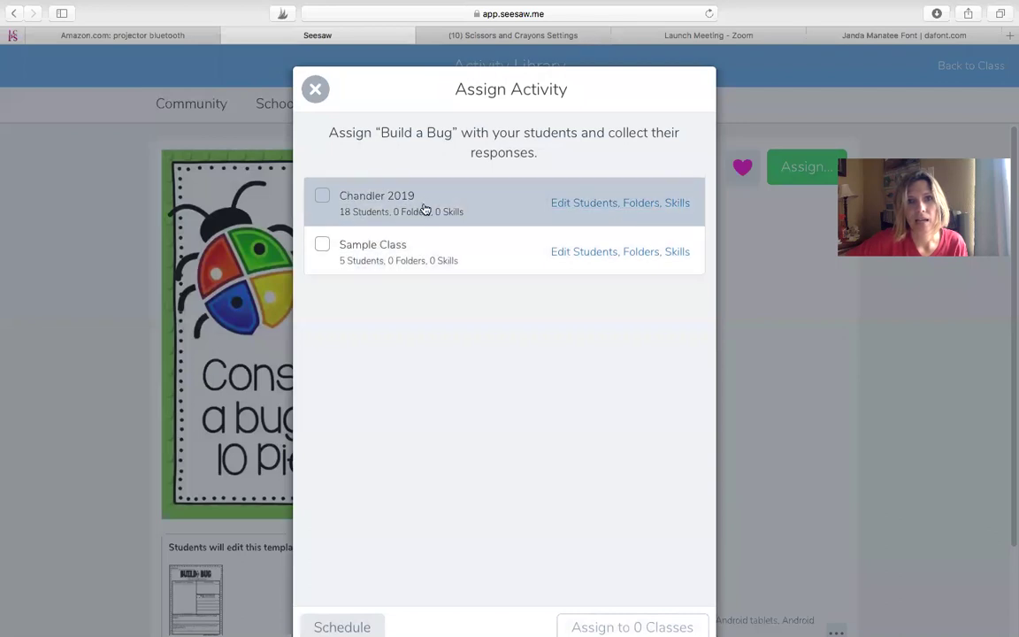
click(323, 242)
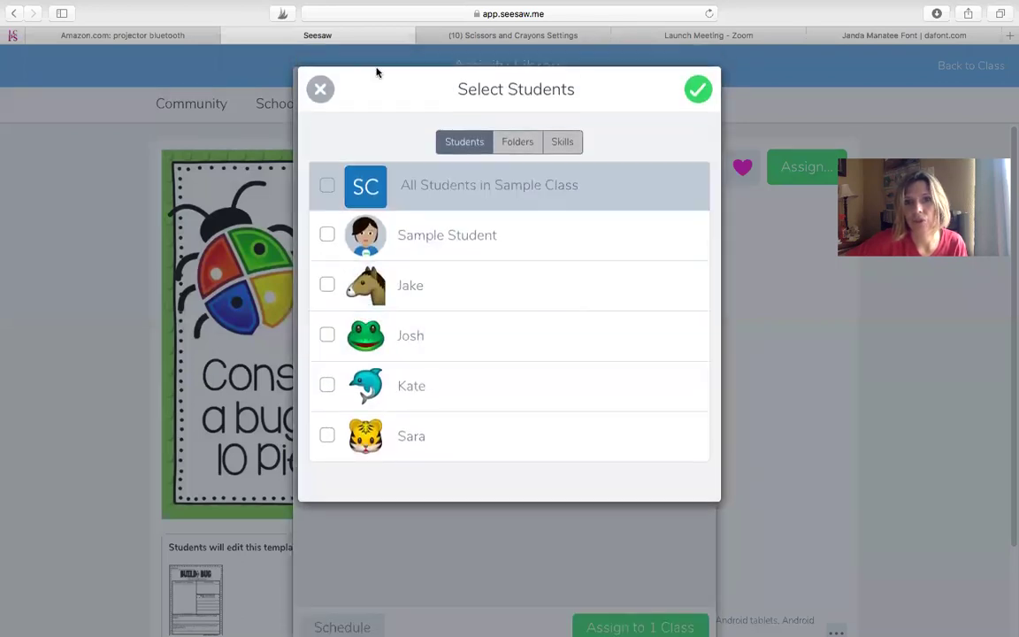
click(517, 147)
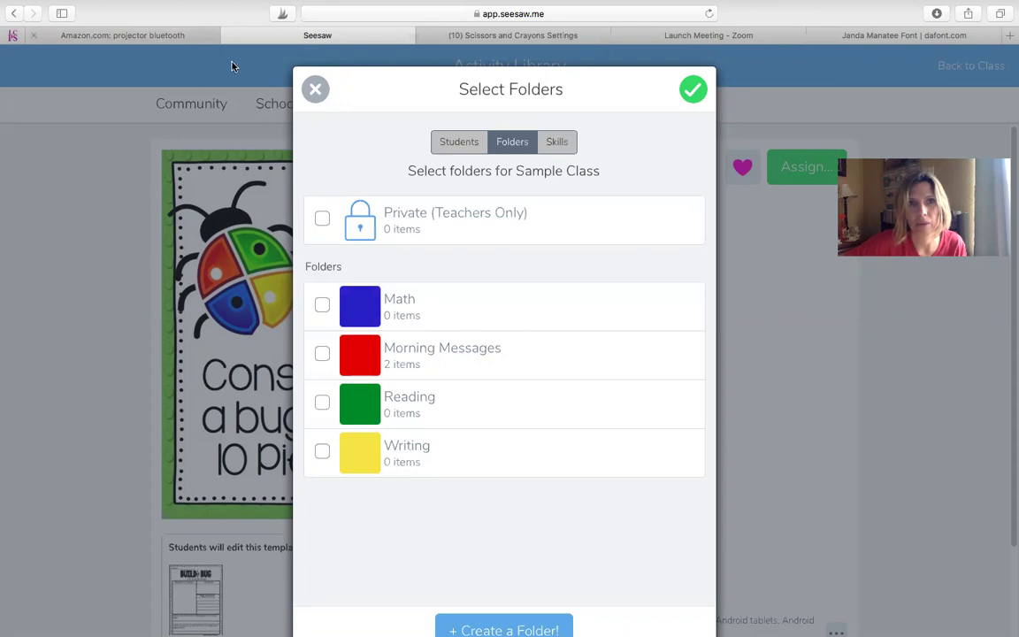
click(473, 312)
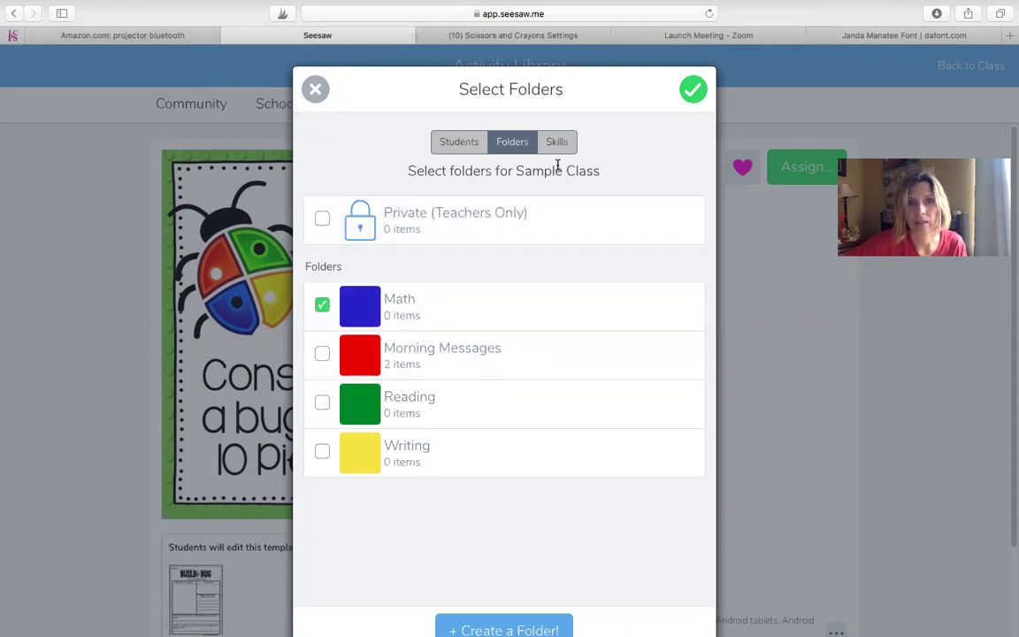
click(689, 91)
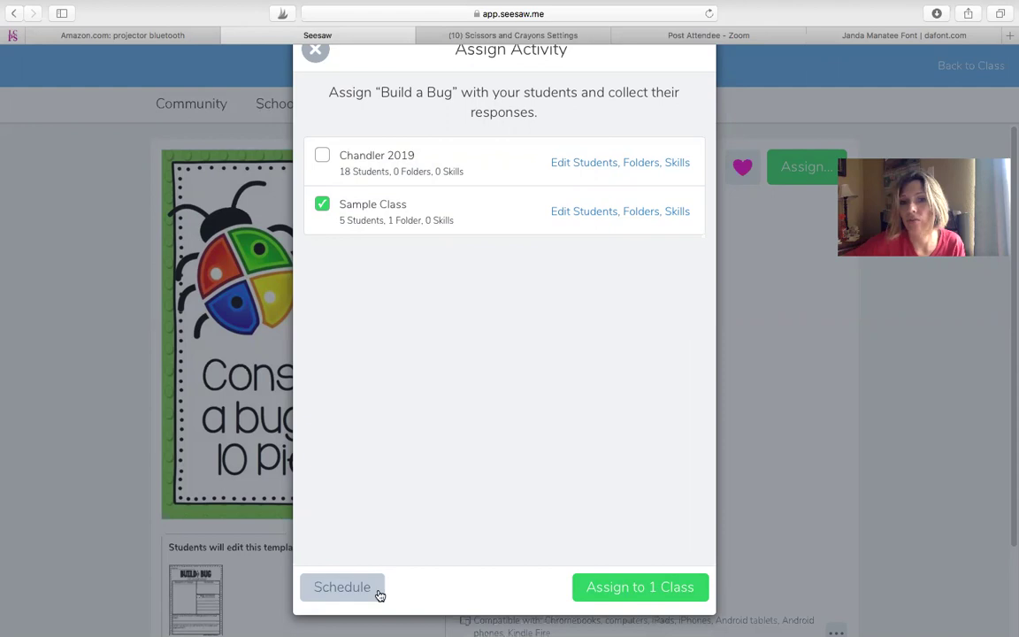
click(651, 587)
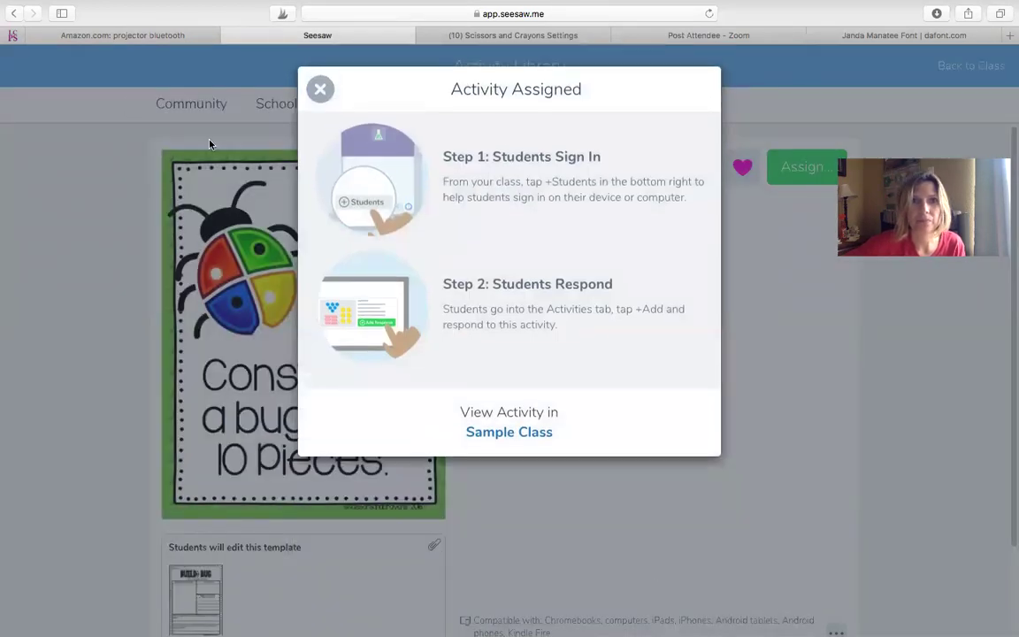
Step: Dismiss the confirmation and open Sample Class's Activities list to see Build a Bug
click(320, 90)
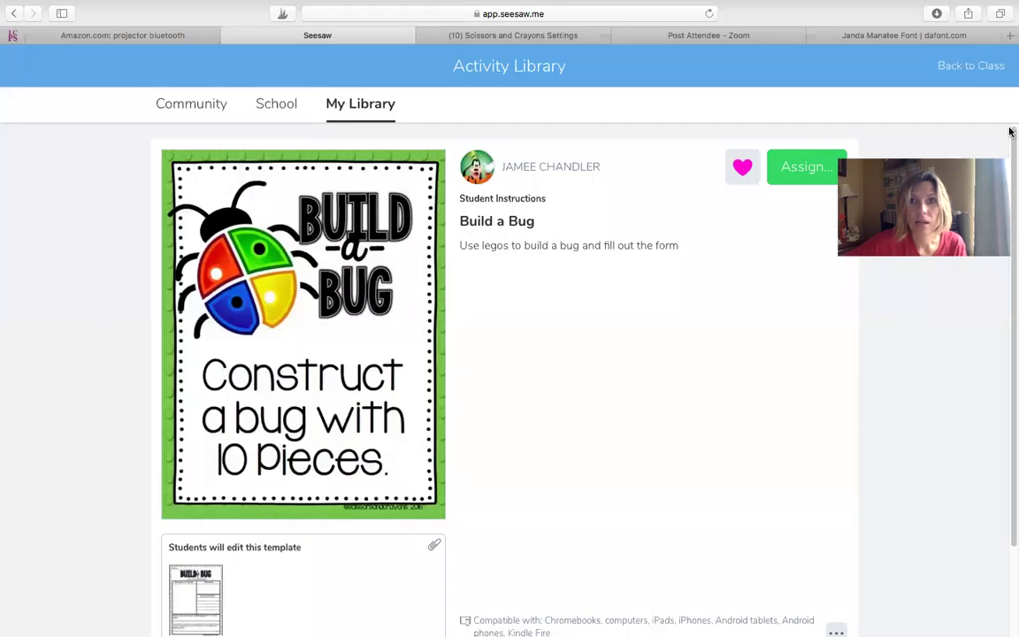
click(970, 66)
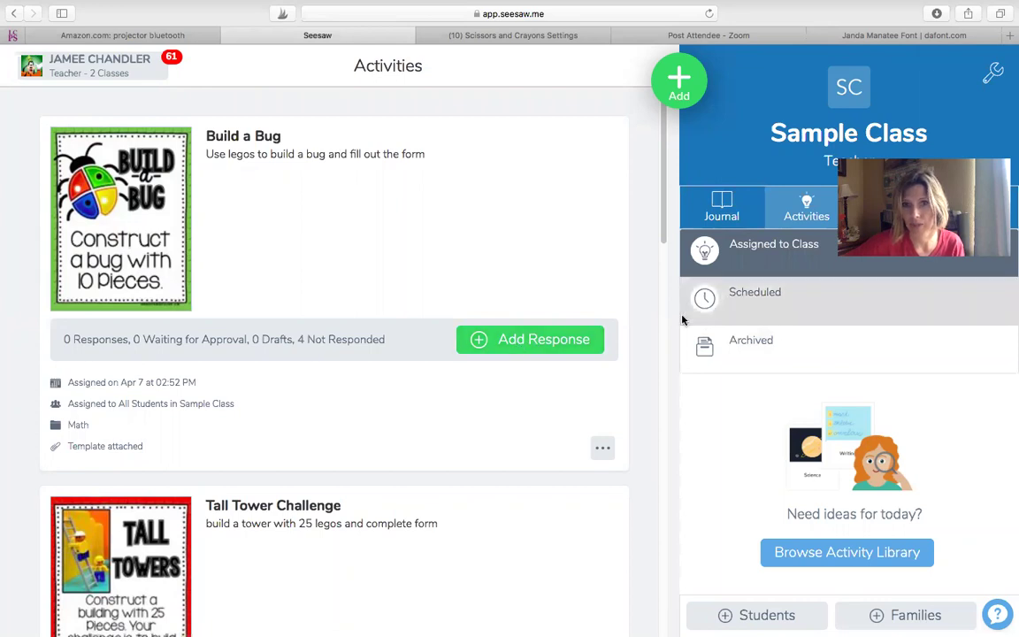
click(734, 222)
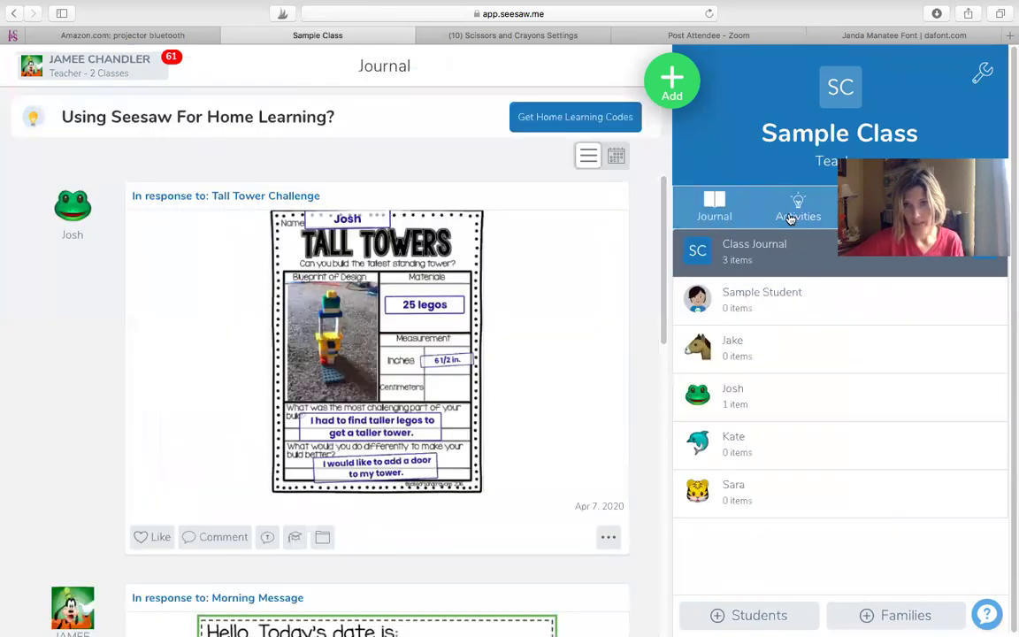
click(824, 216)
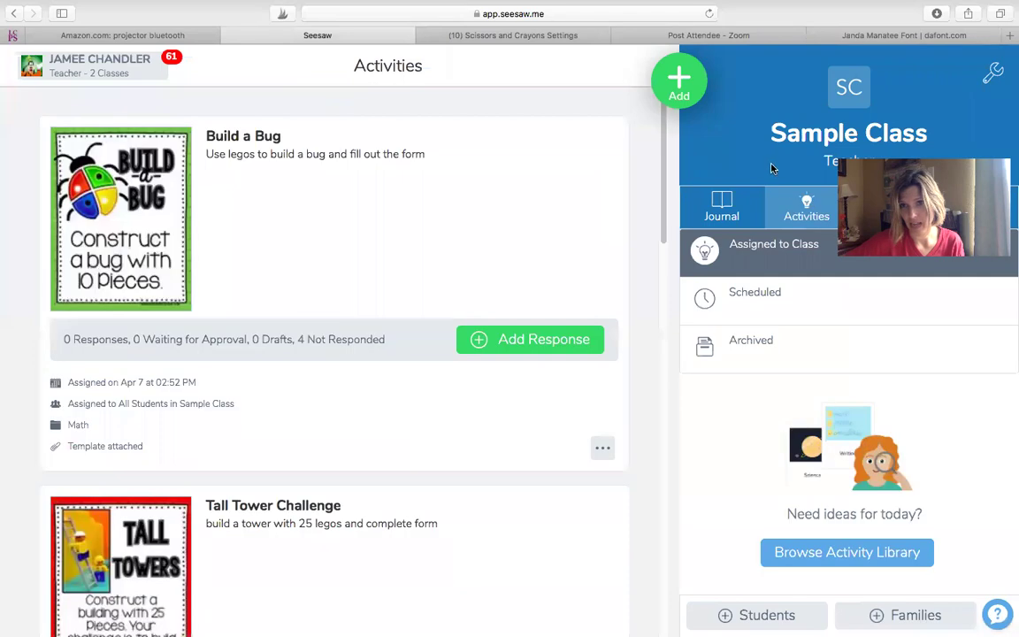